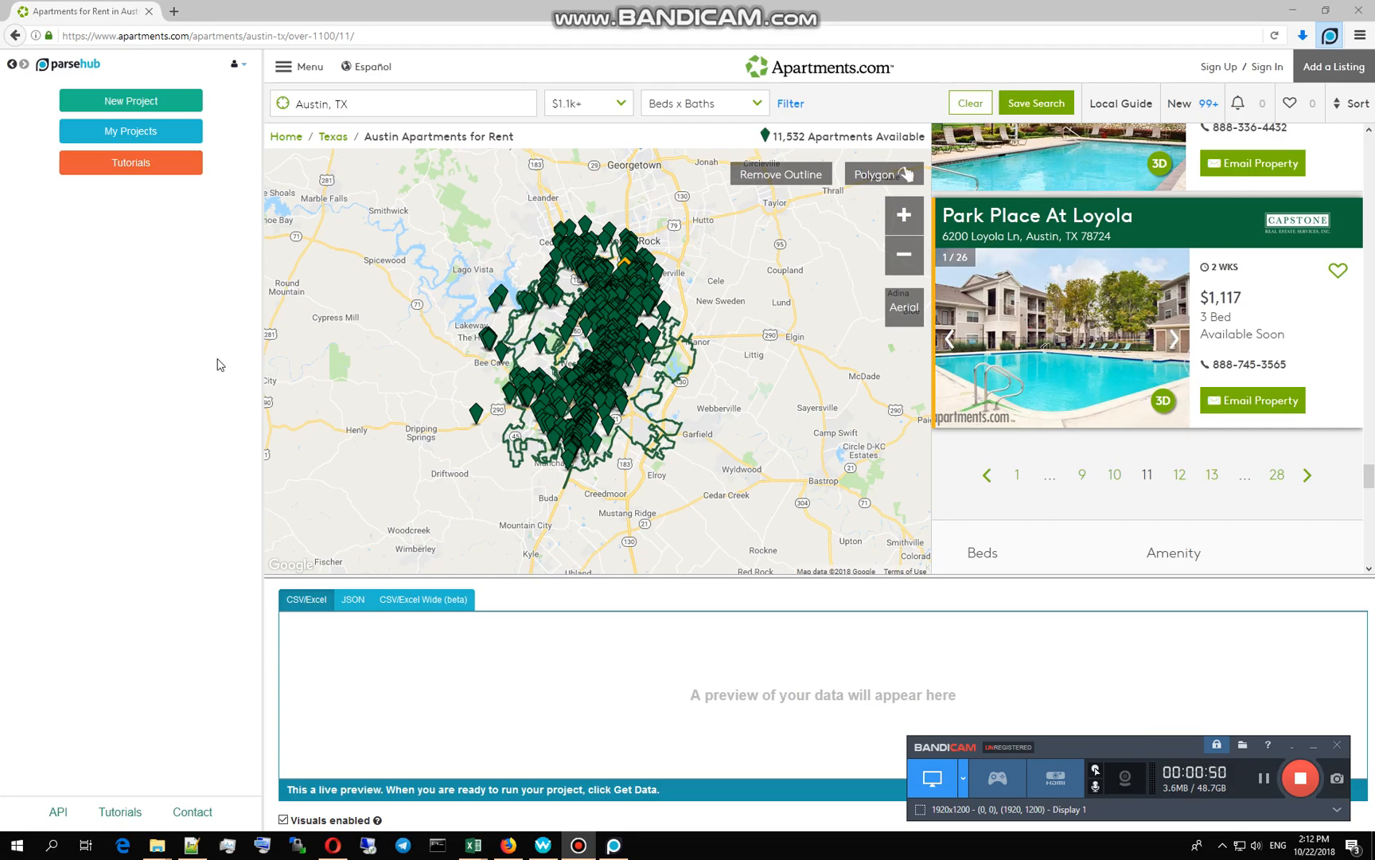
Step: Open My Projects to list the five saved projects, including CONDOS Project
left_click(158, 132)
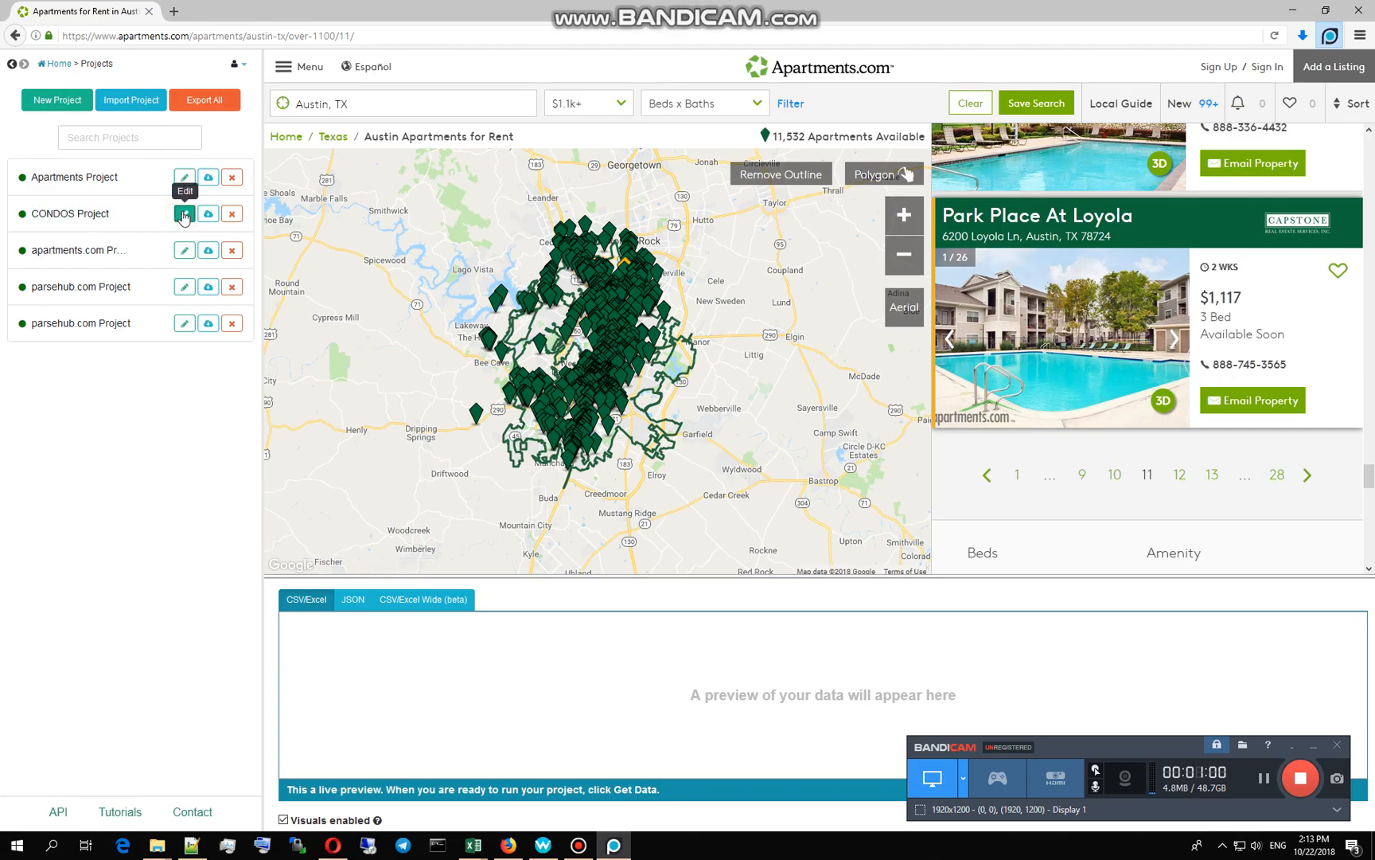
Step: Edit CONDOS Project, loading the Austin Condos for Rent page with 177 condos
left_click(184, 215)
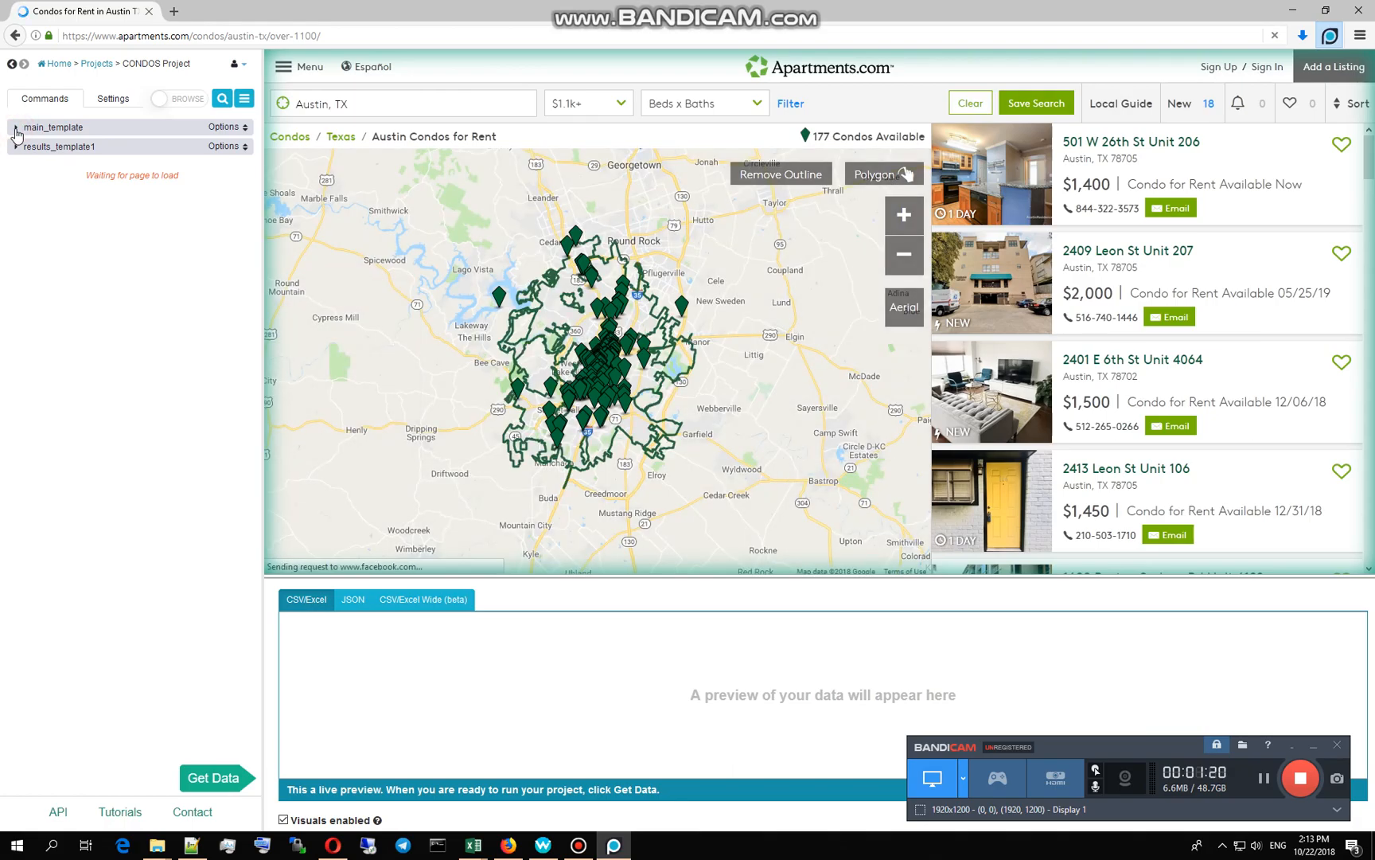
Step: Expand main_template and inspect Select Property, previewing the Property_Name and Property_url columns
left_click(59, 131)
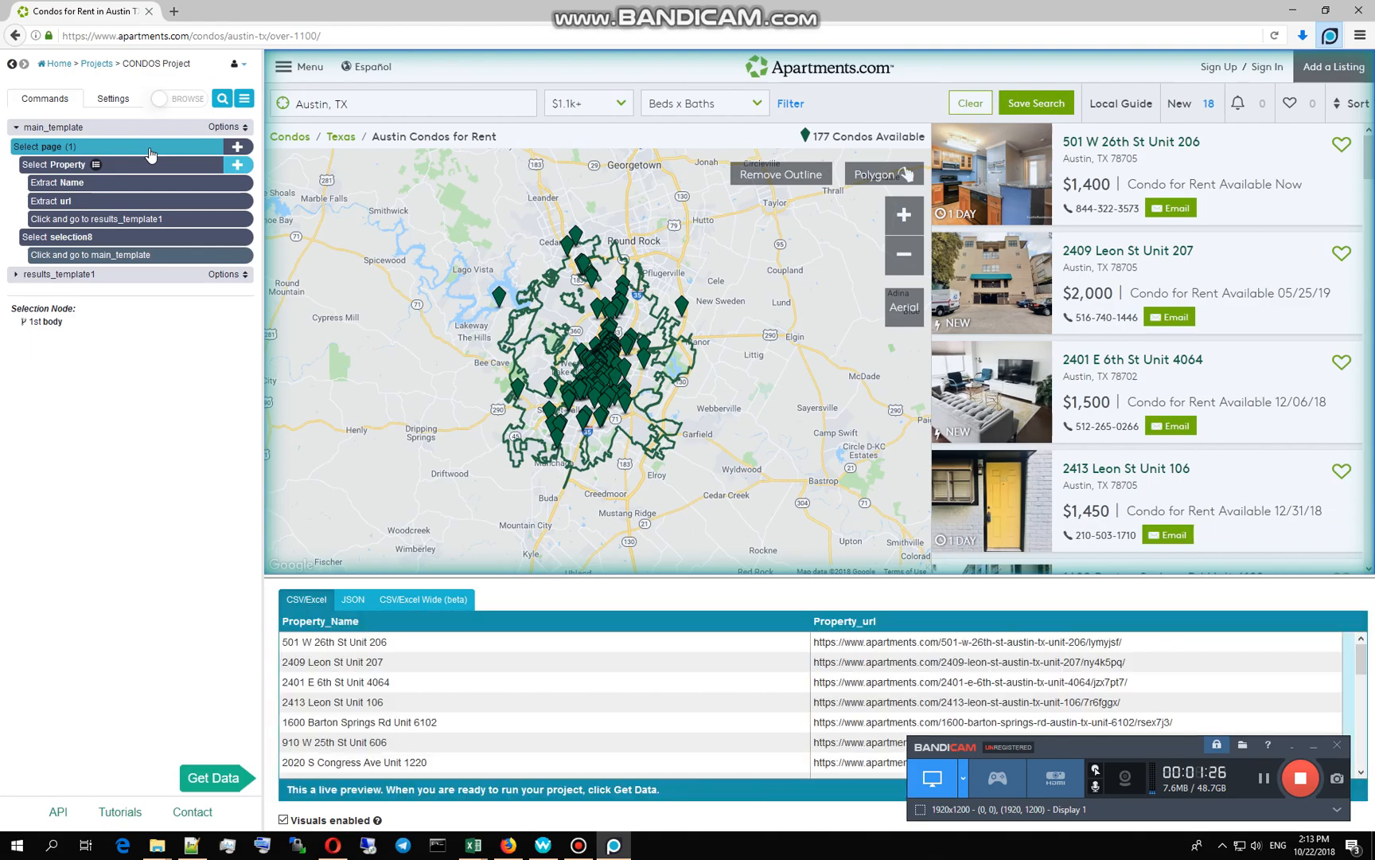
mouse_move(140, 167)
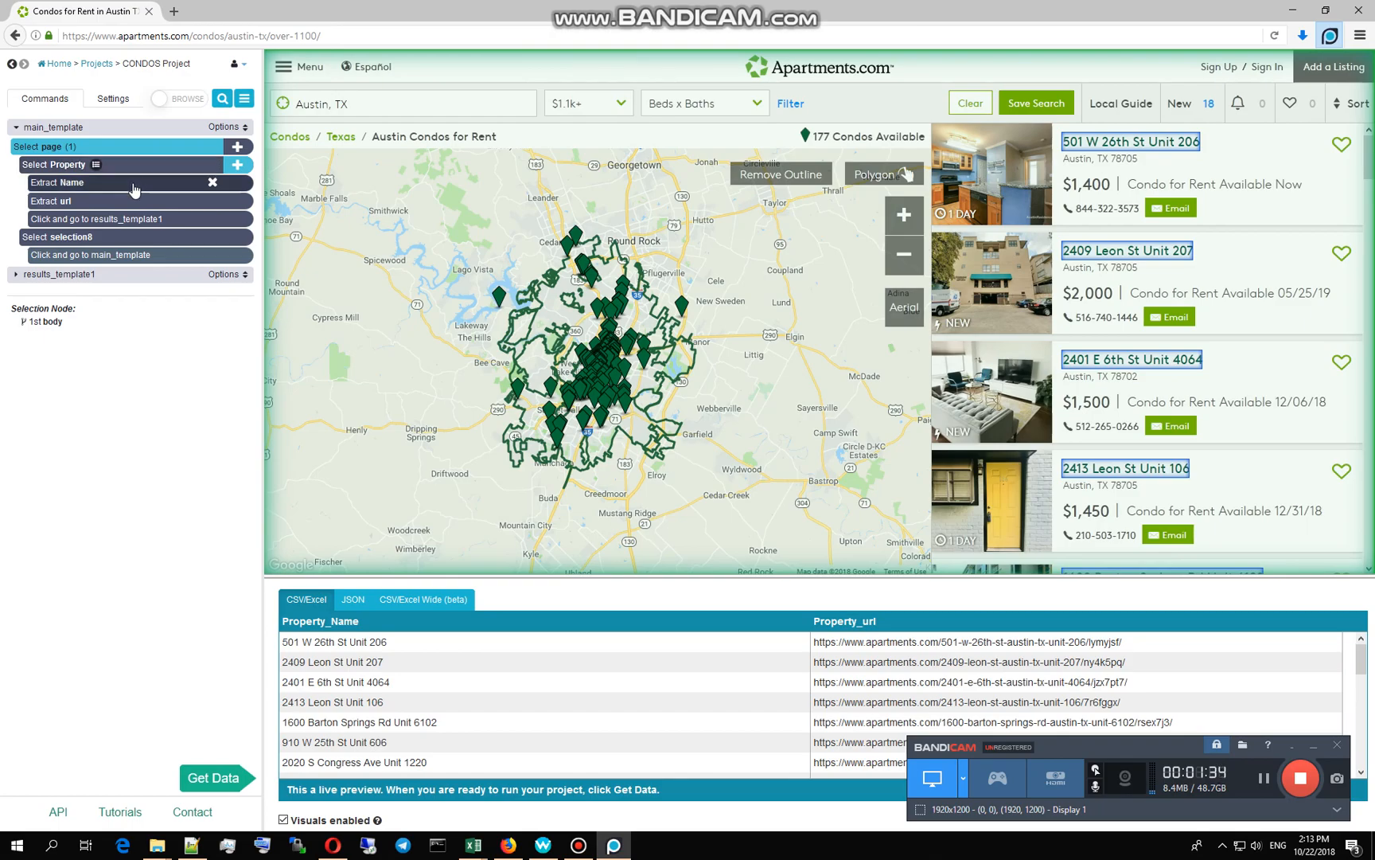
left_click(152, 167)
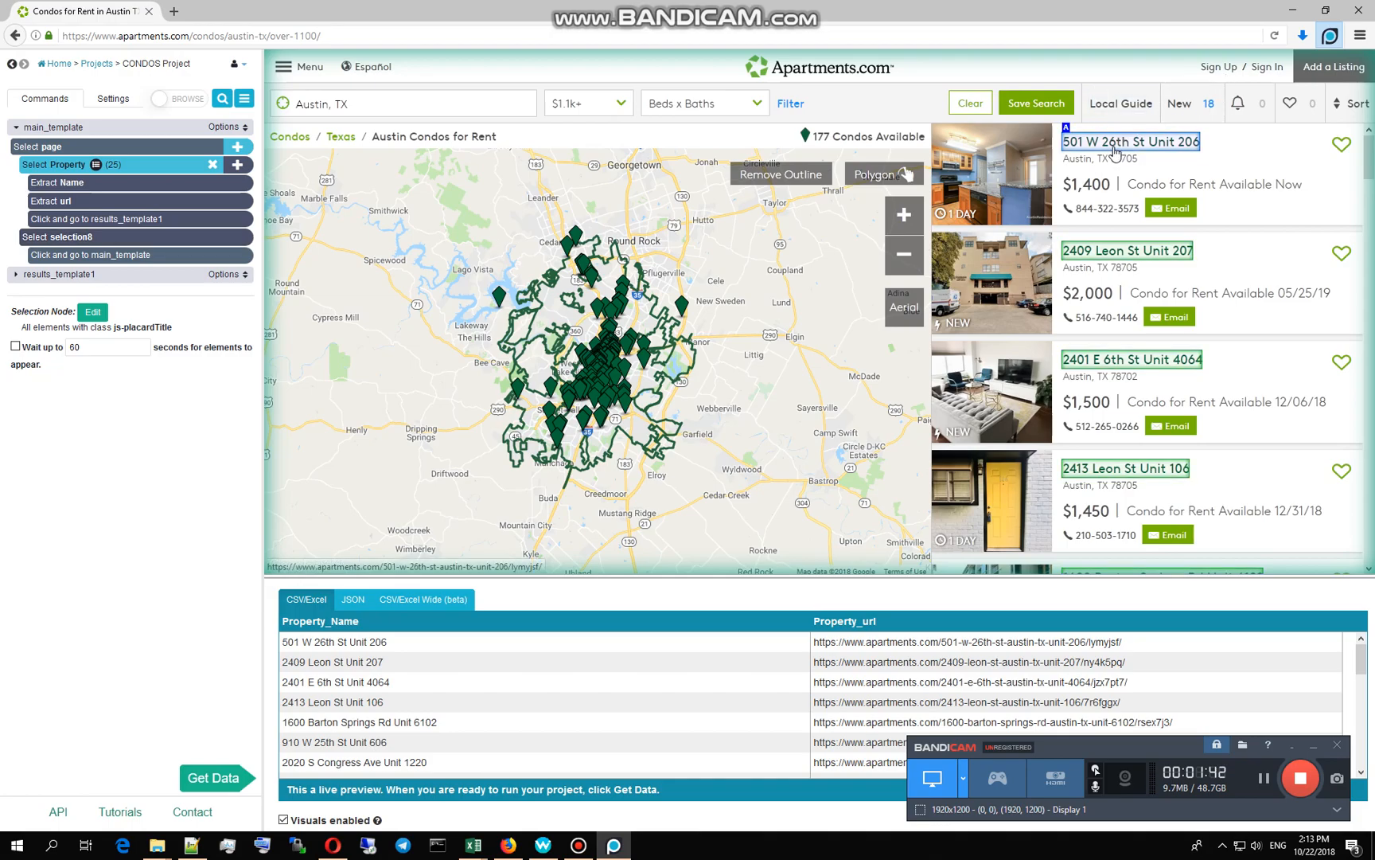
scroll(581, 693, "down", 6)
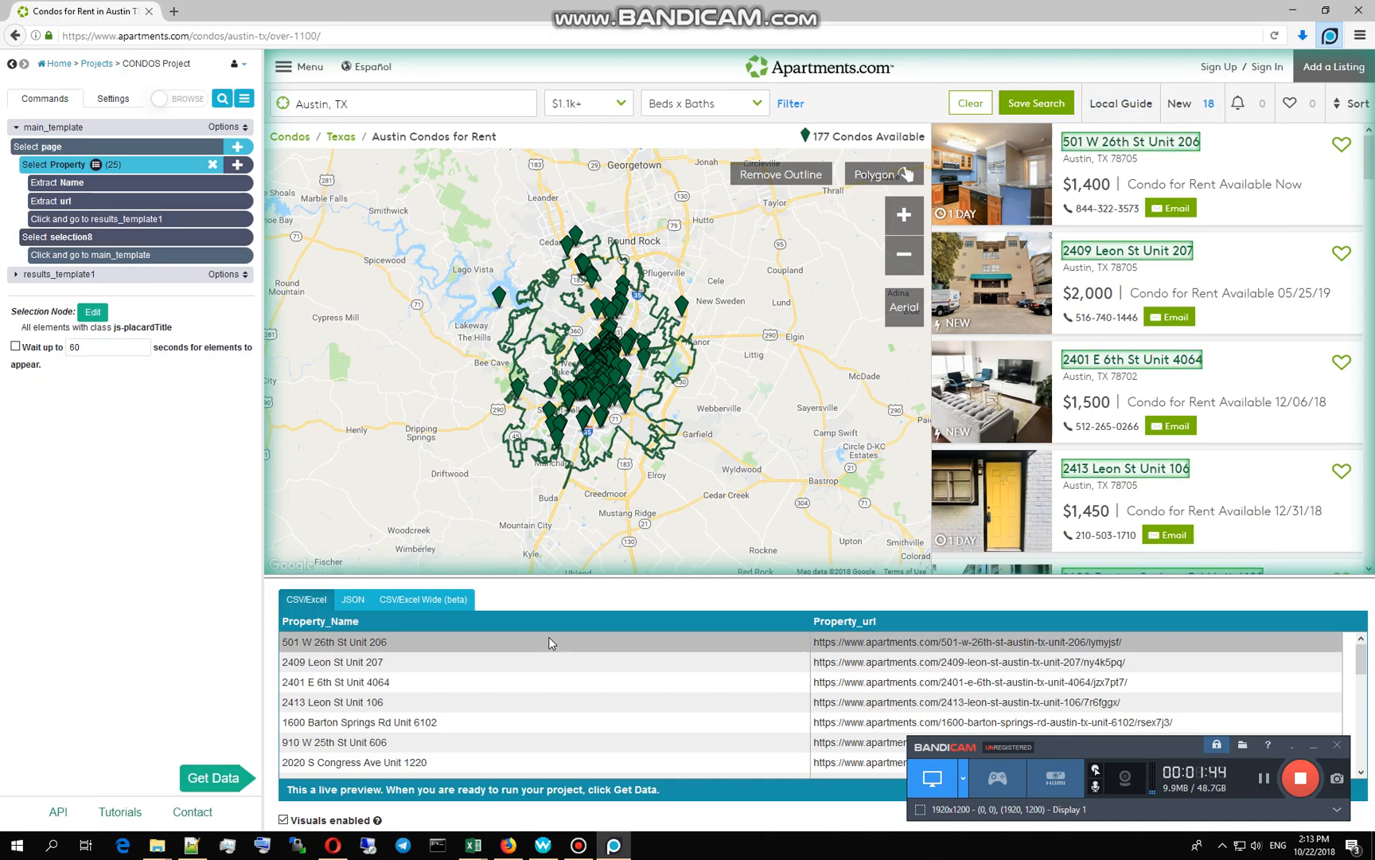
scroll(581, 691, "down", 5)
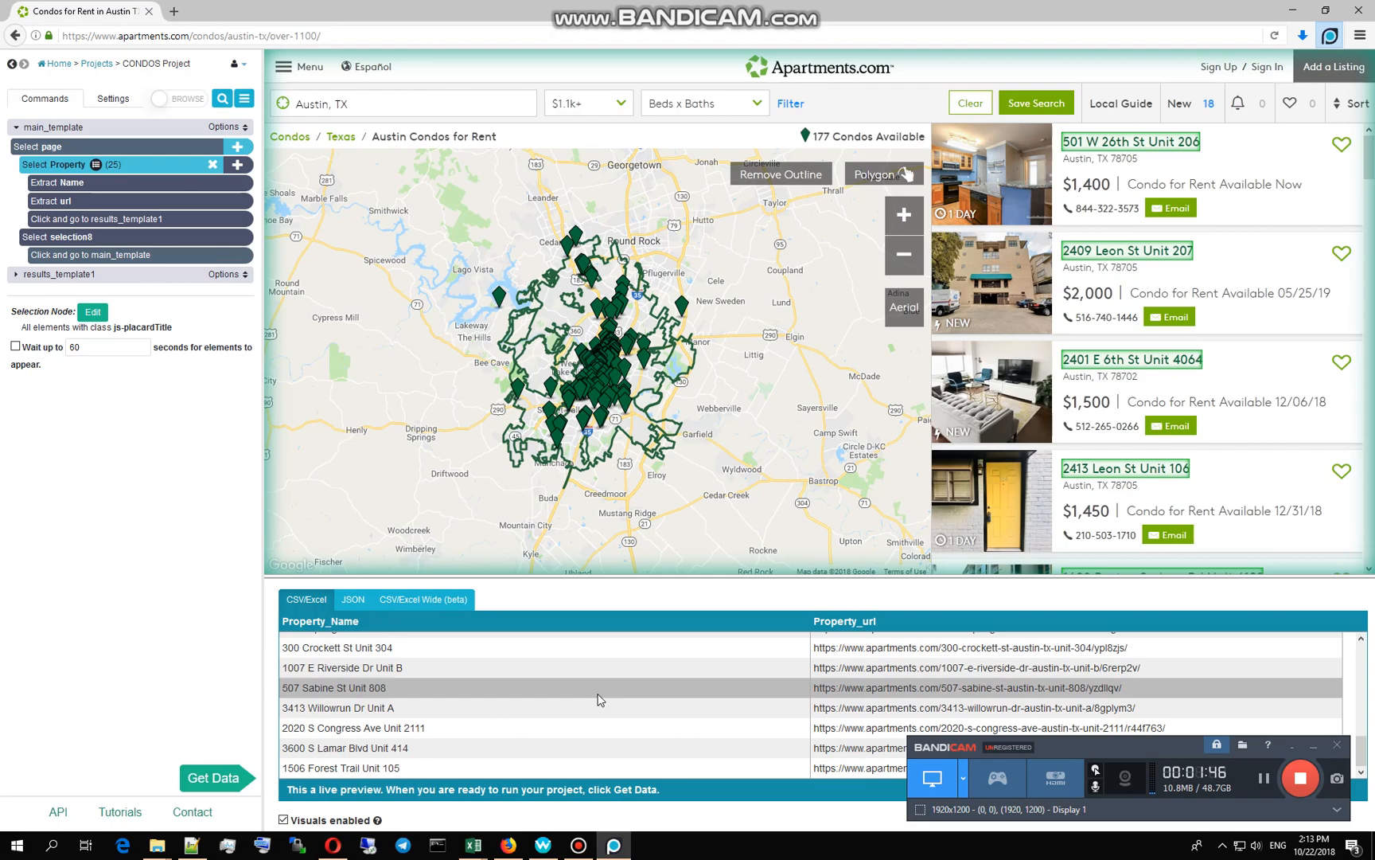
scroll(600, 696, "up", 3)
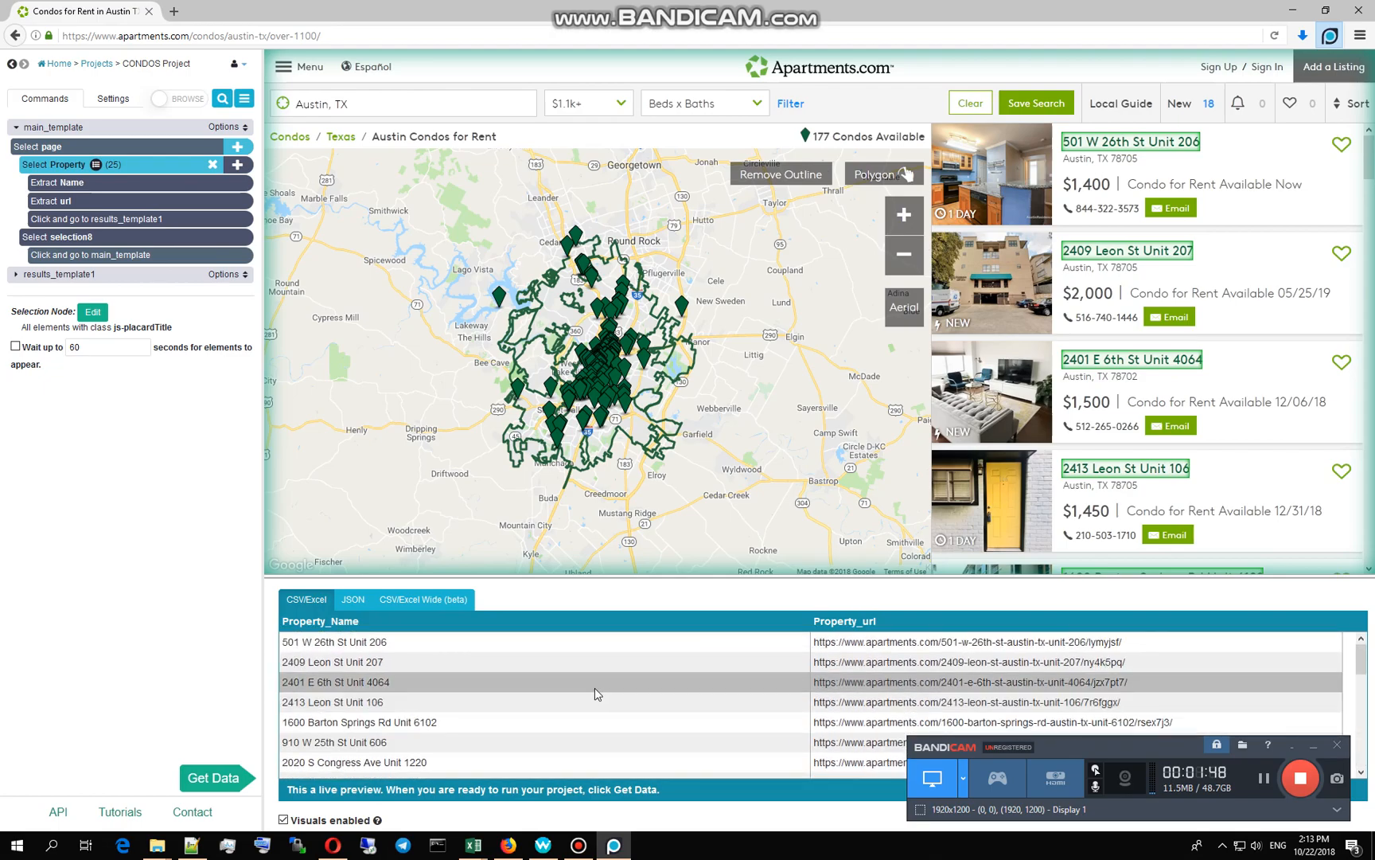
scroll(594, 689, "down", 5)
scroll(595, 691, "up", 5)
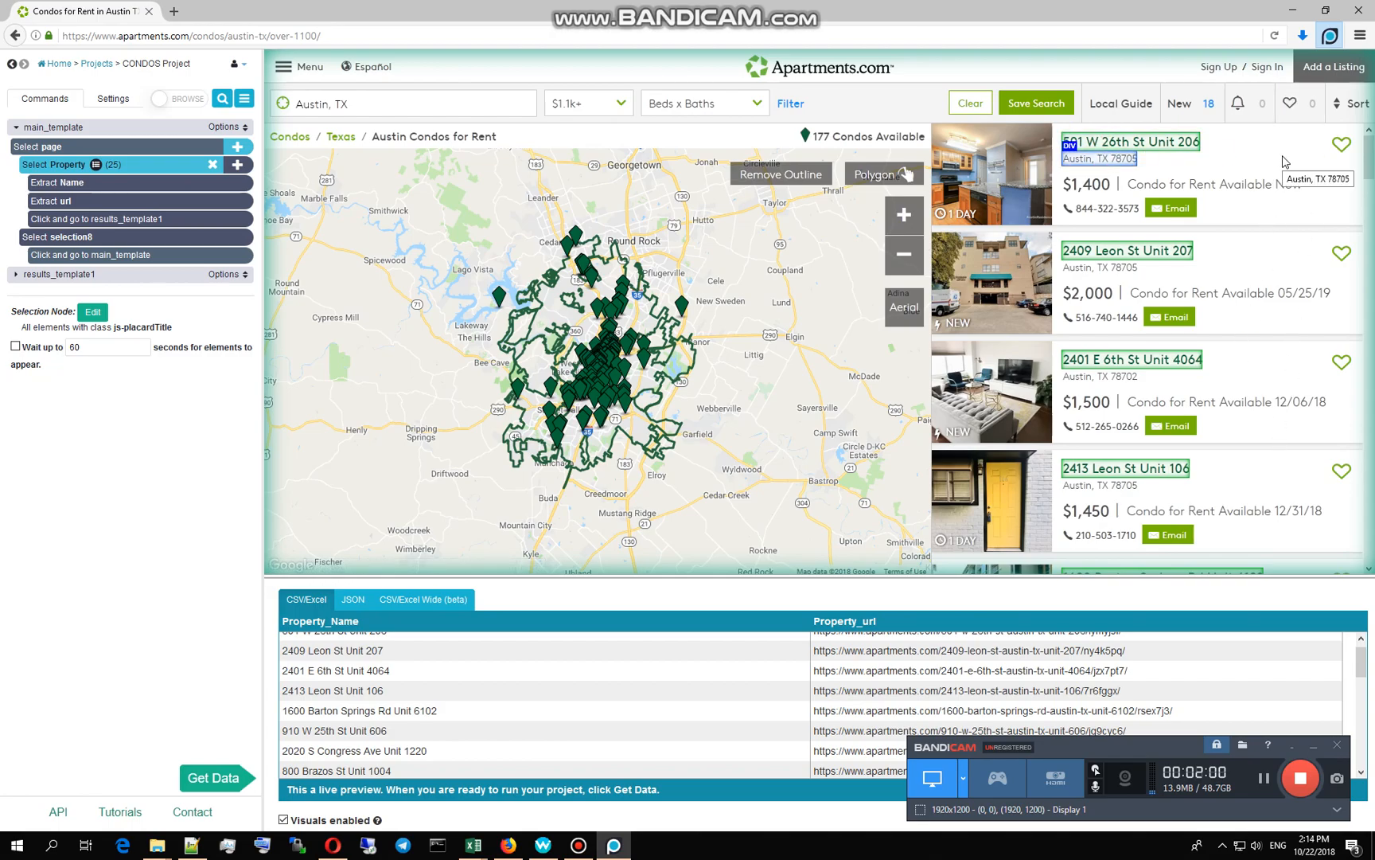
left_click(198, 101)
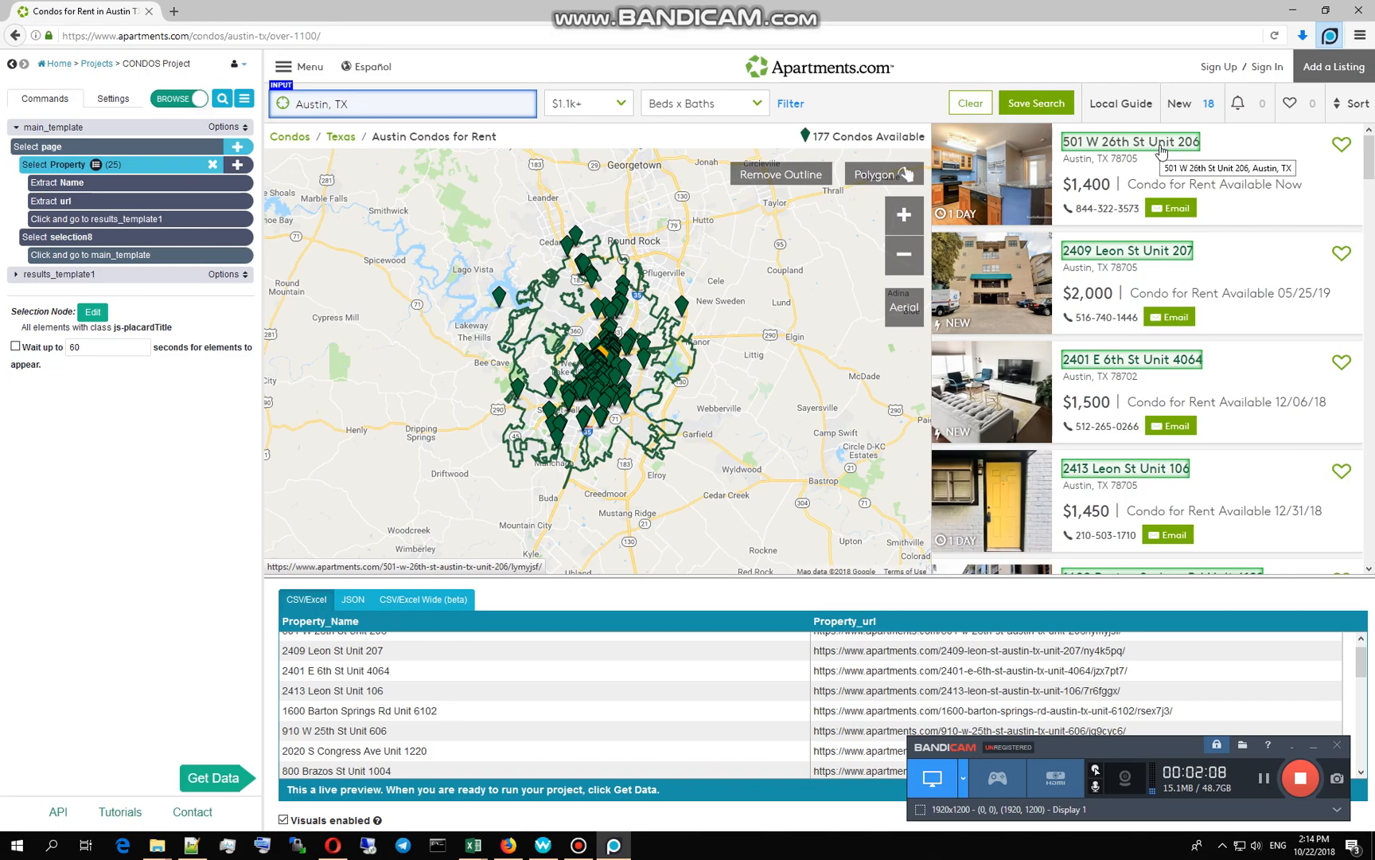
left_click(1161, 148)
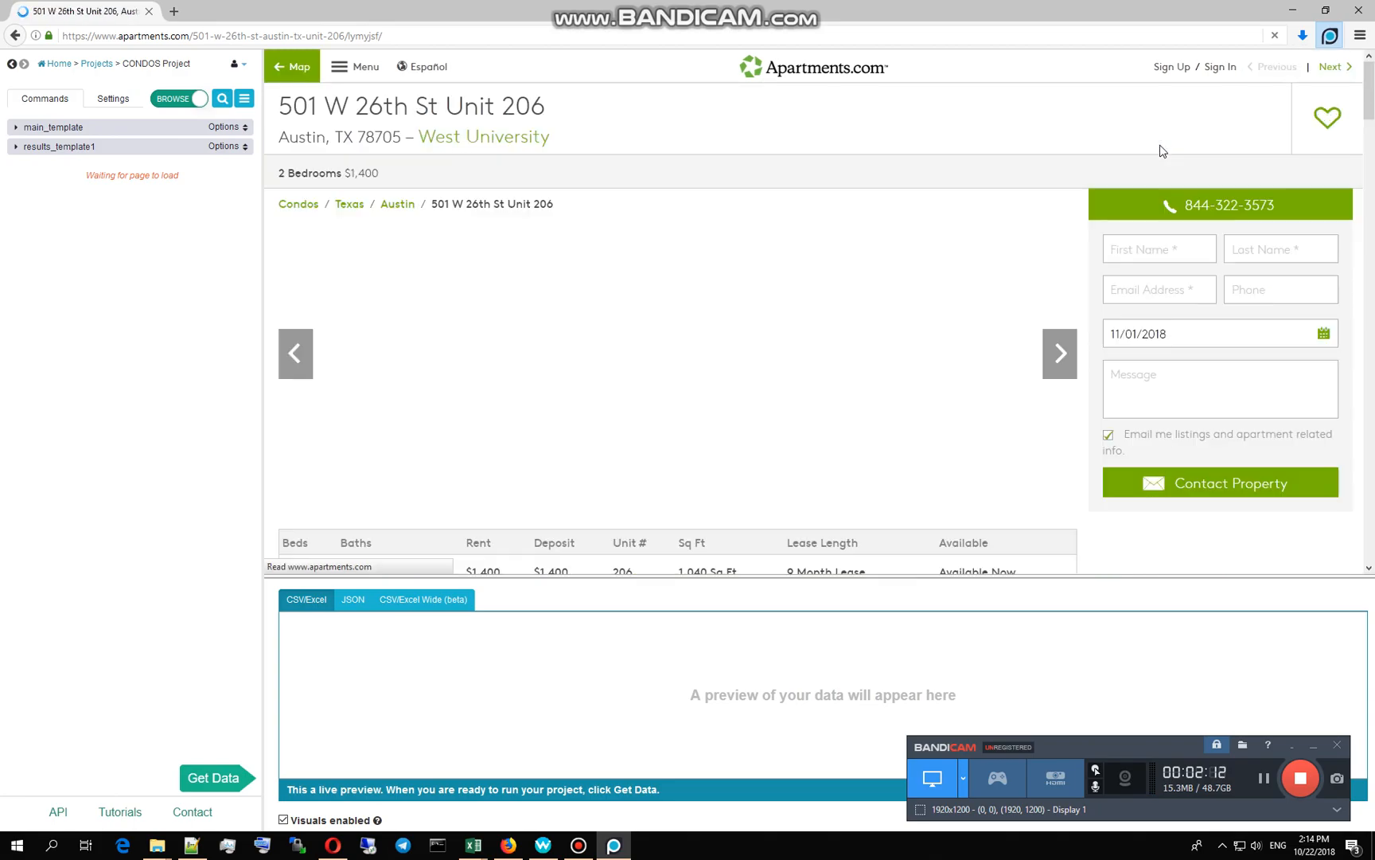
left_click(159, 101)
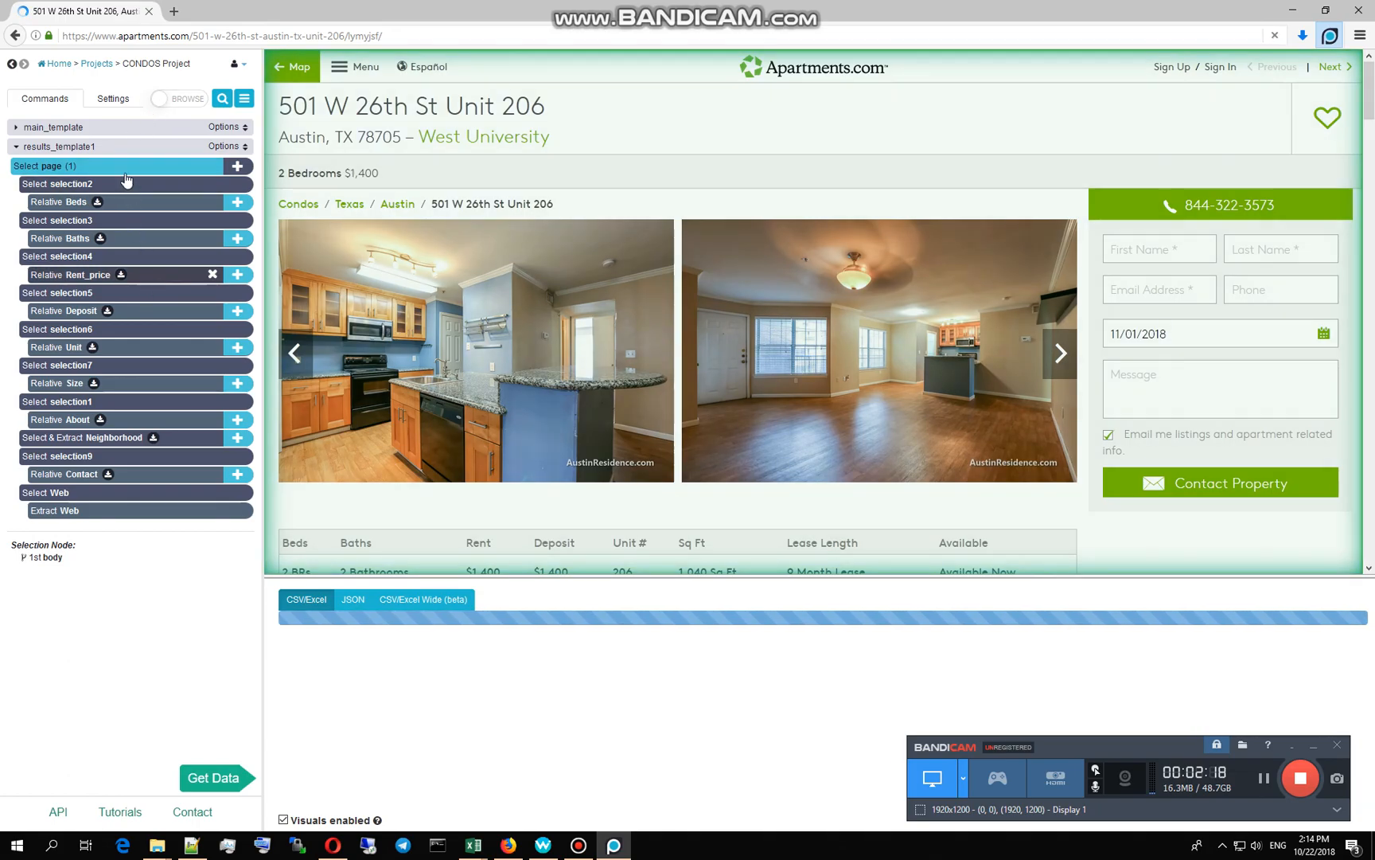
Step: Inspect results_template1's Web selection and Beds selection commands
left_click(192, 500)
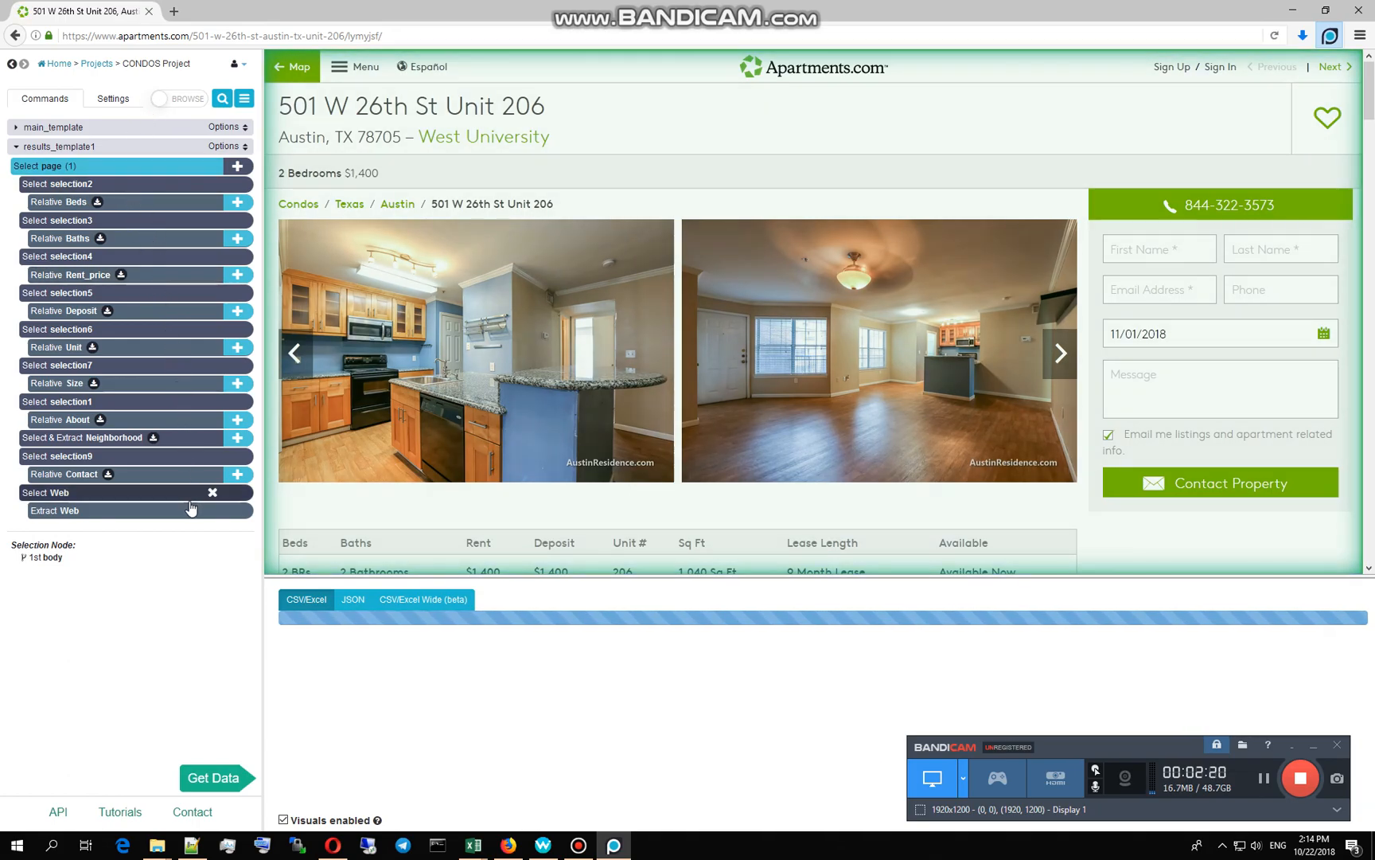
left_click(154, 164)
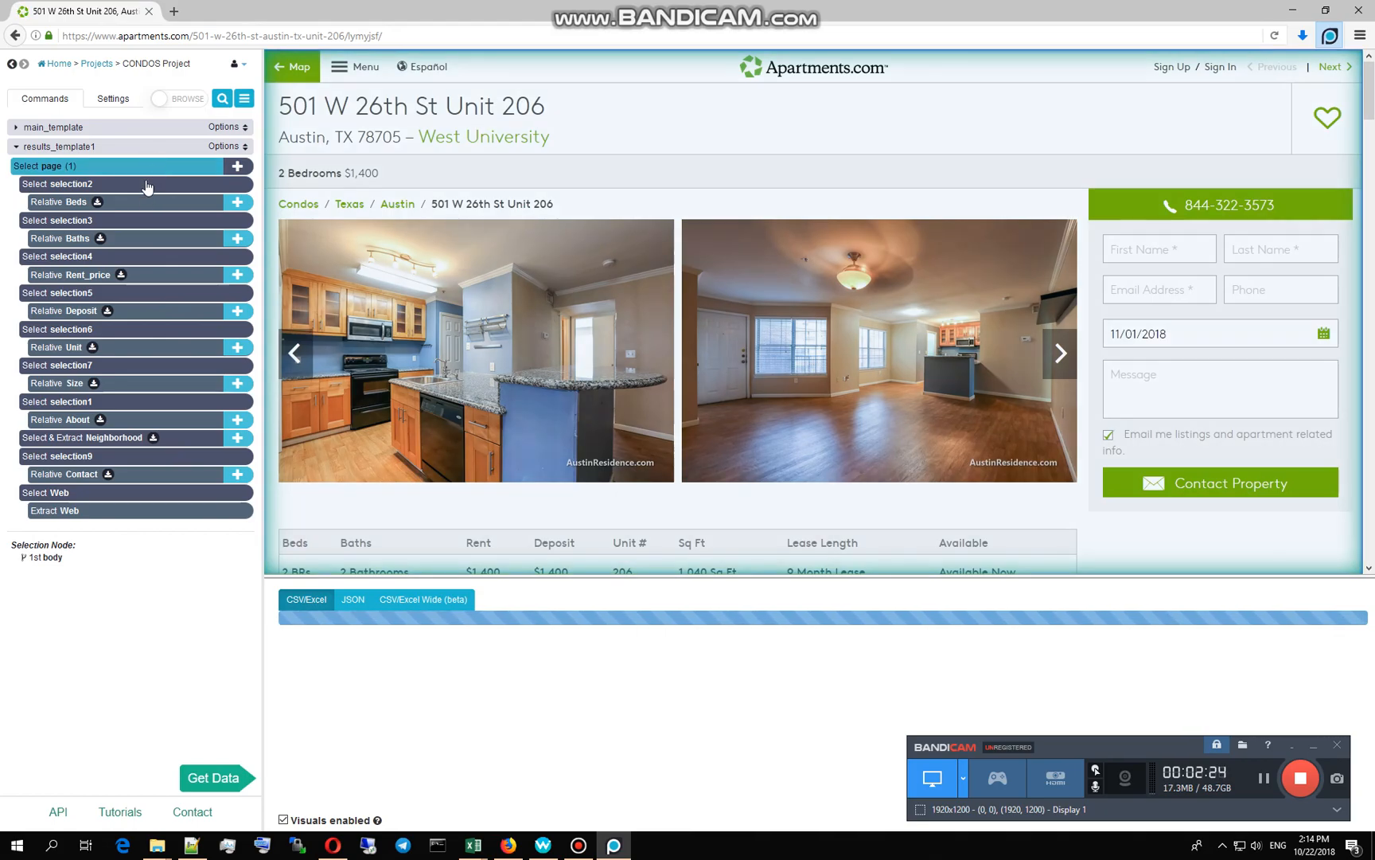
left_click(146, 183)
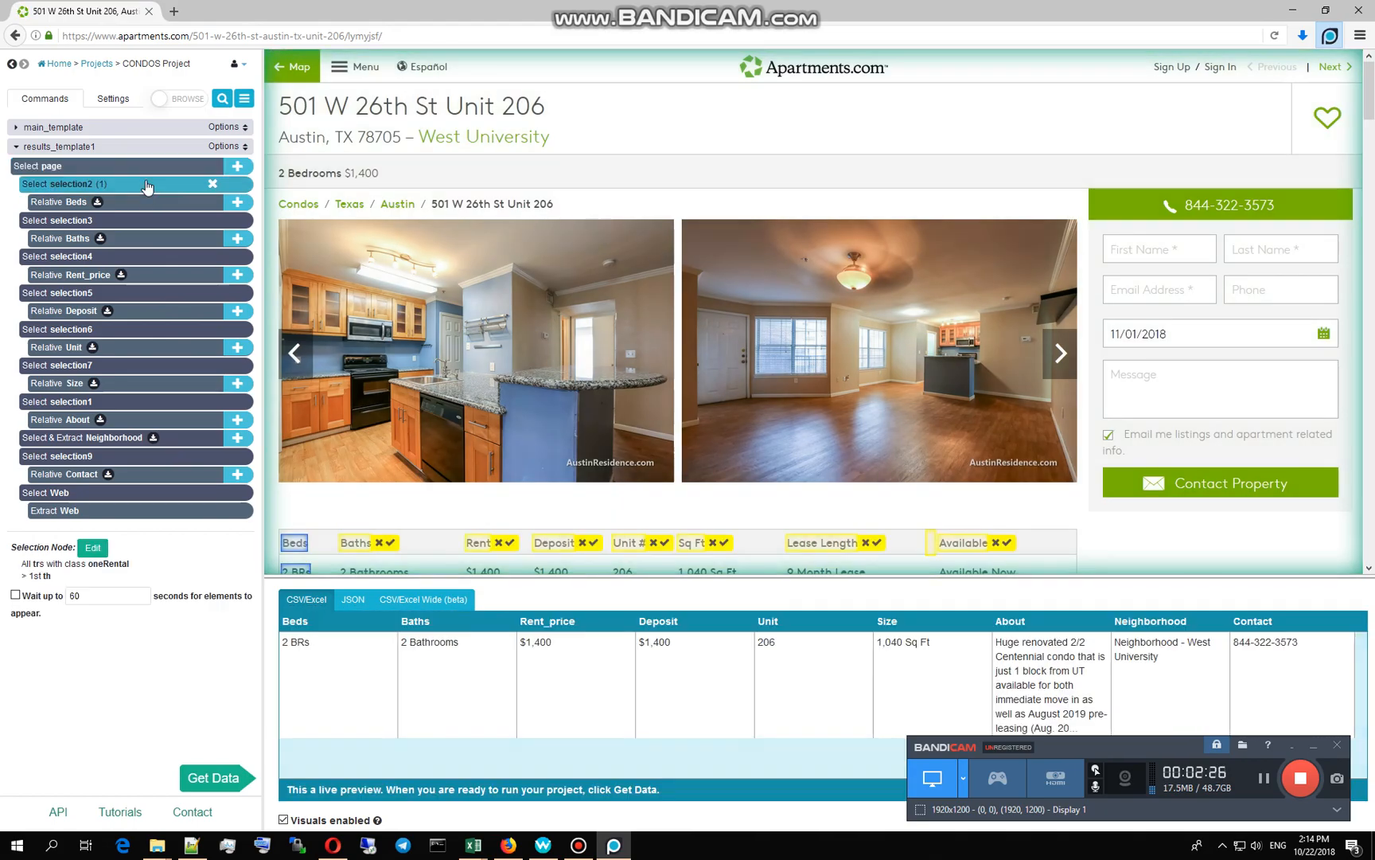
Step: Check the Baths, Rent, Deposit and Unit # selections against the Unit 206 preview row
scroll(318, 376, "down", 1)
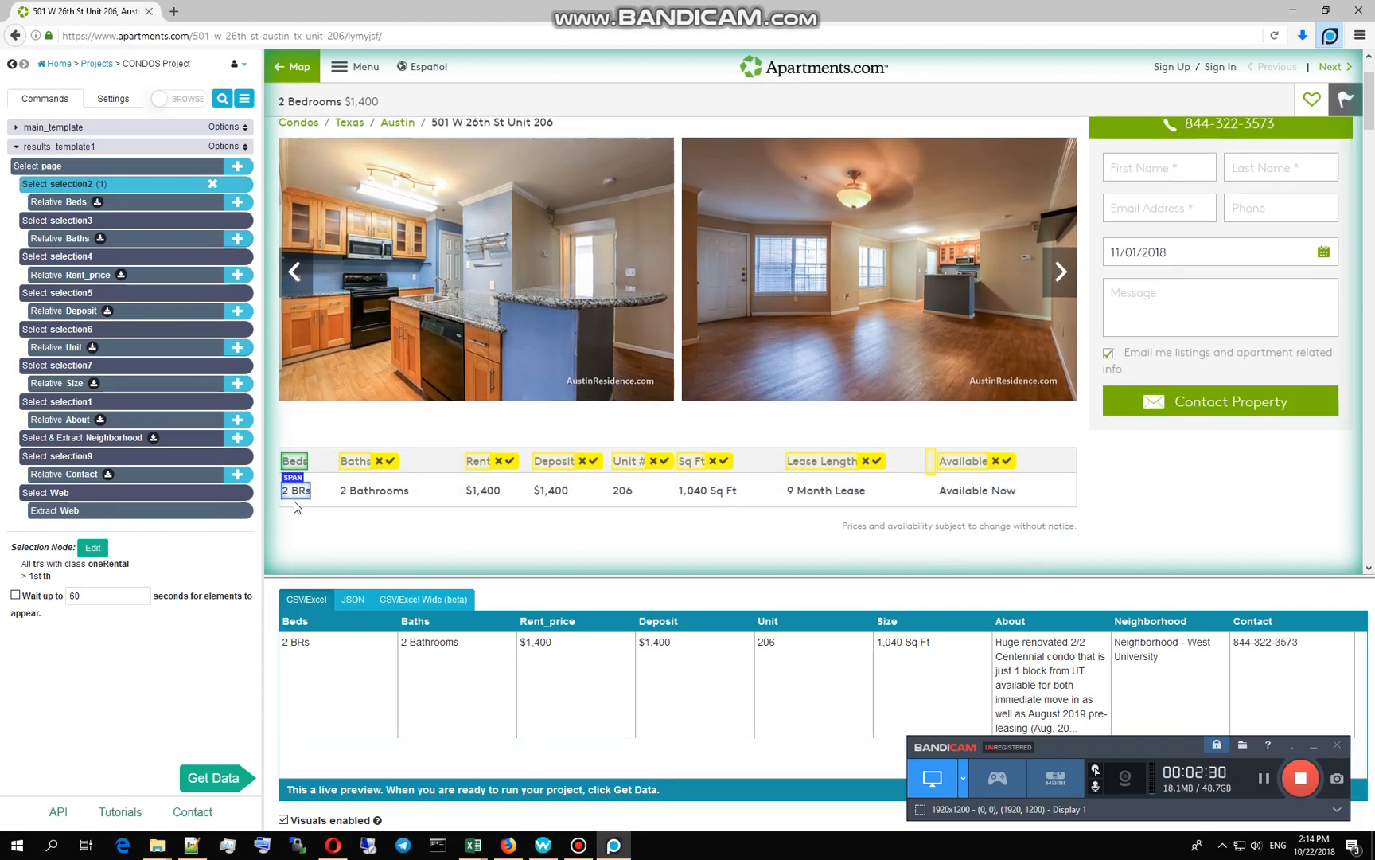
left_click(125, 224)
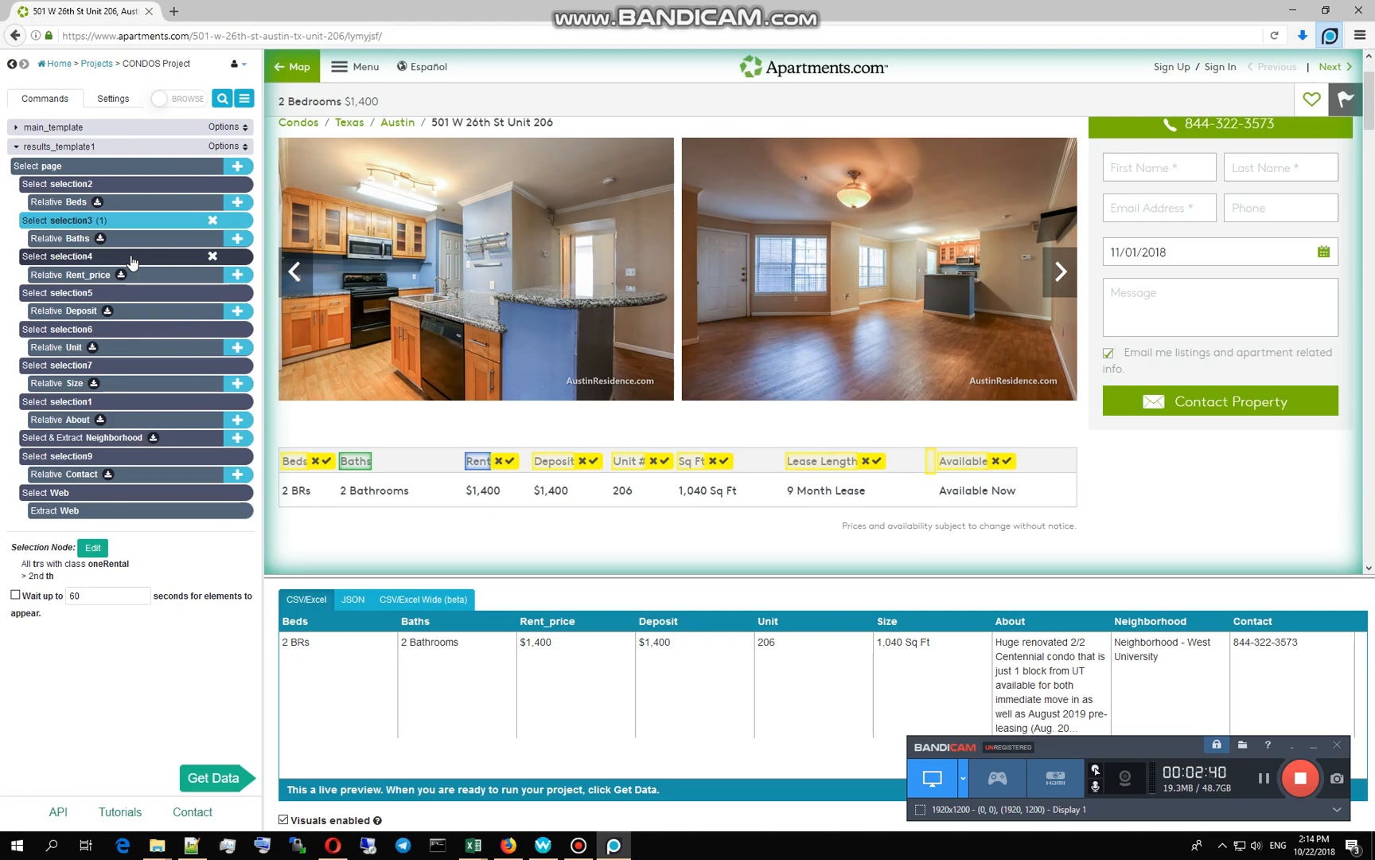
left_click(131, 257)
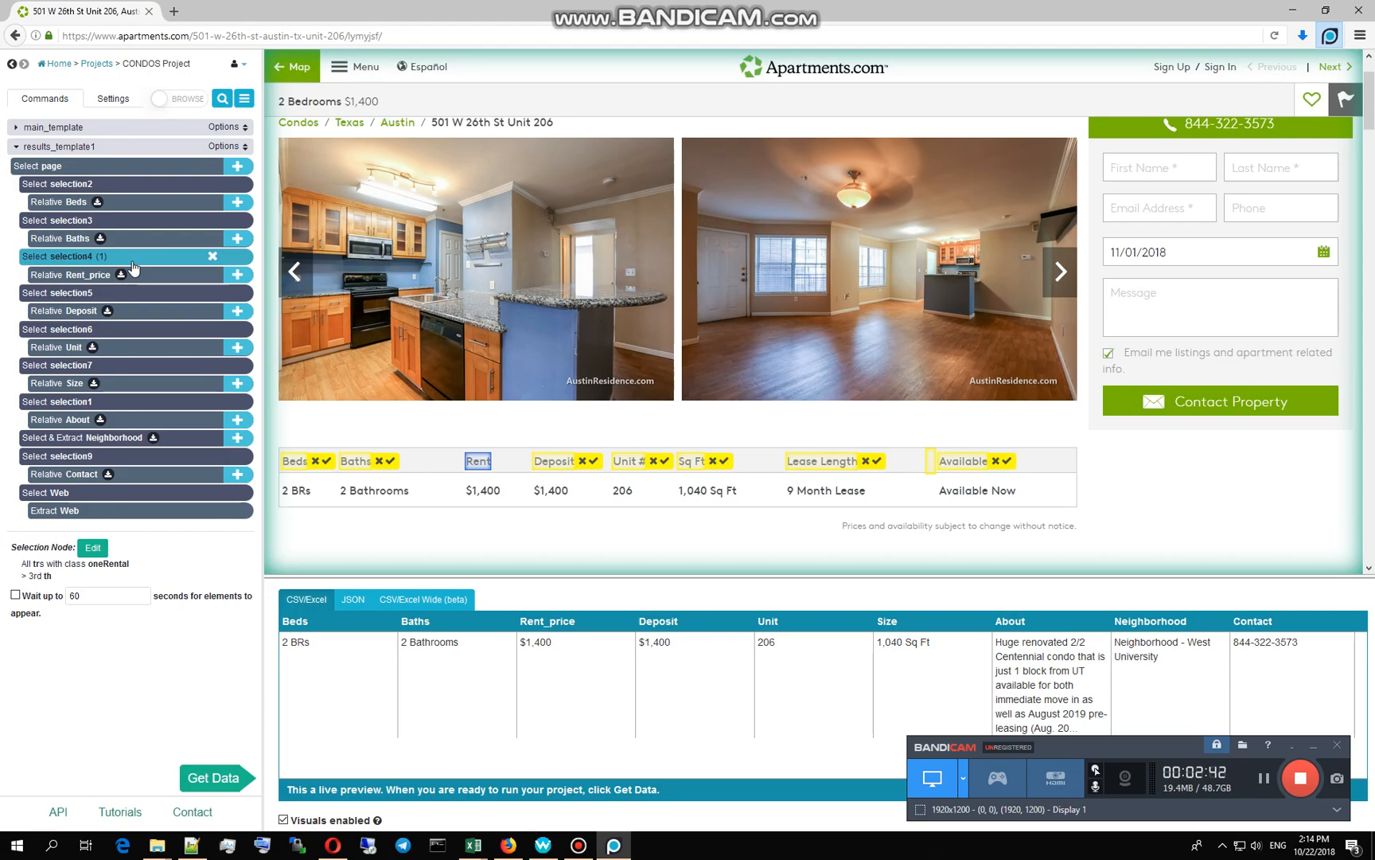
left_click(137, 296)
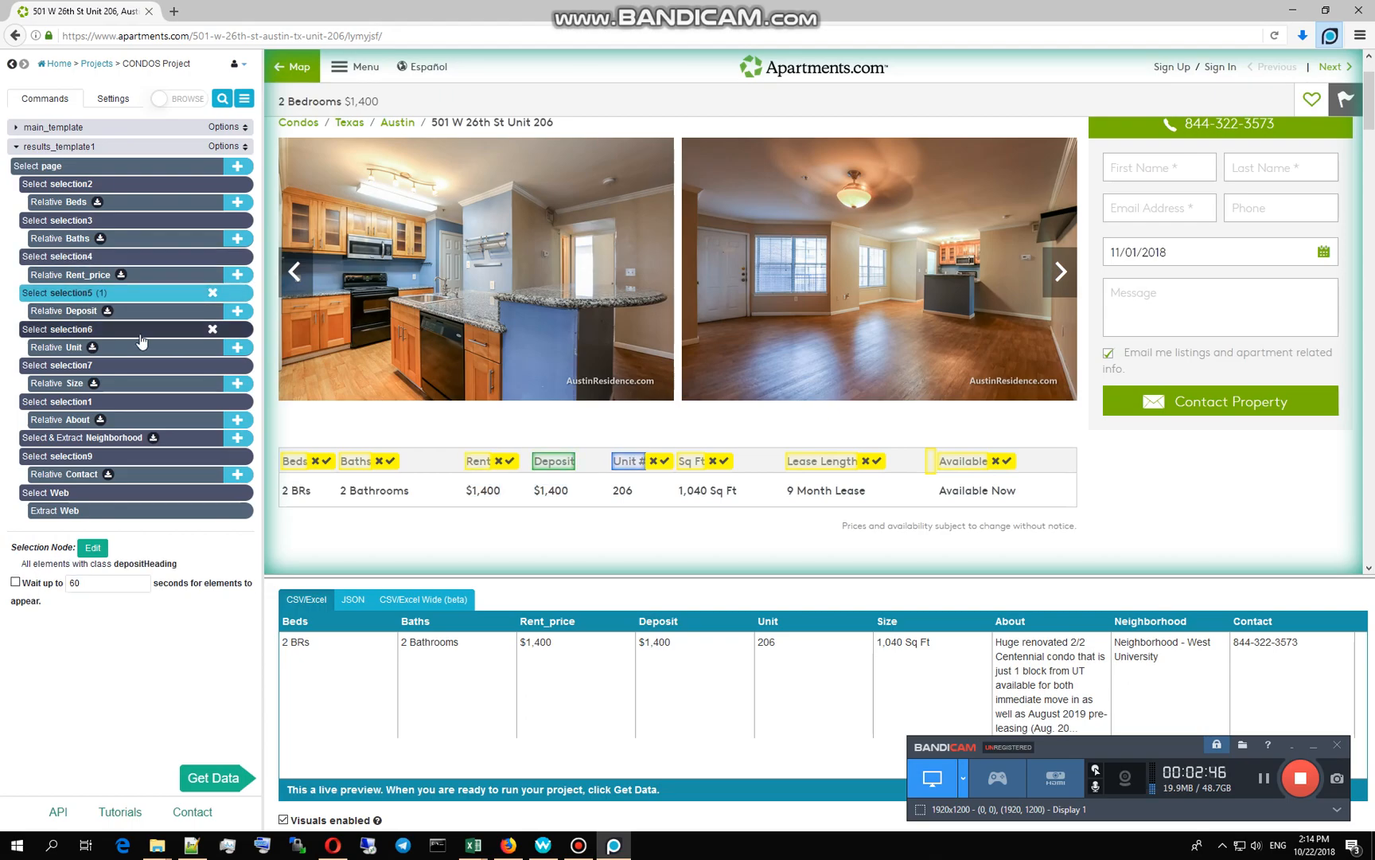
left_click(140, 336)
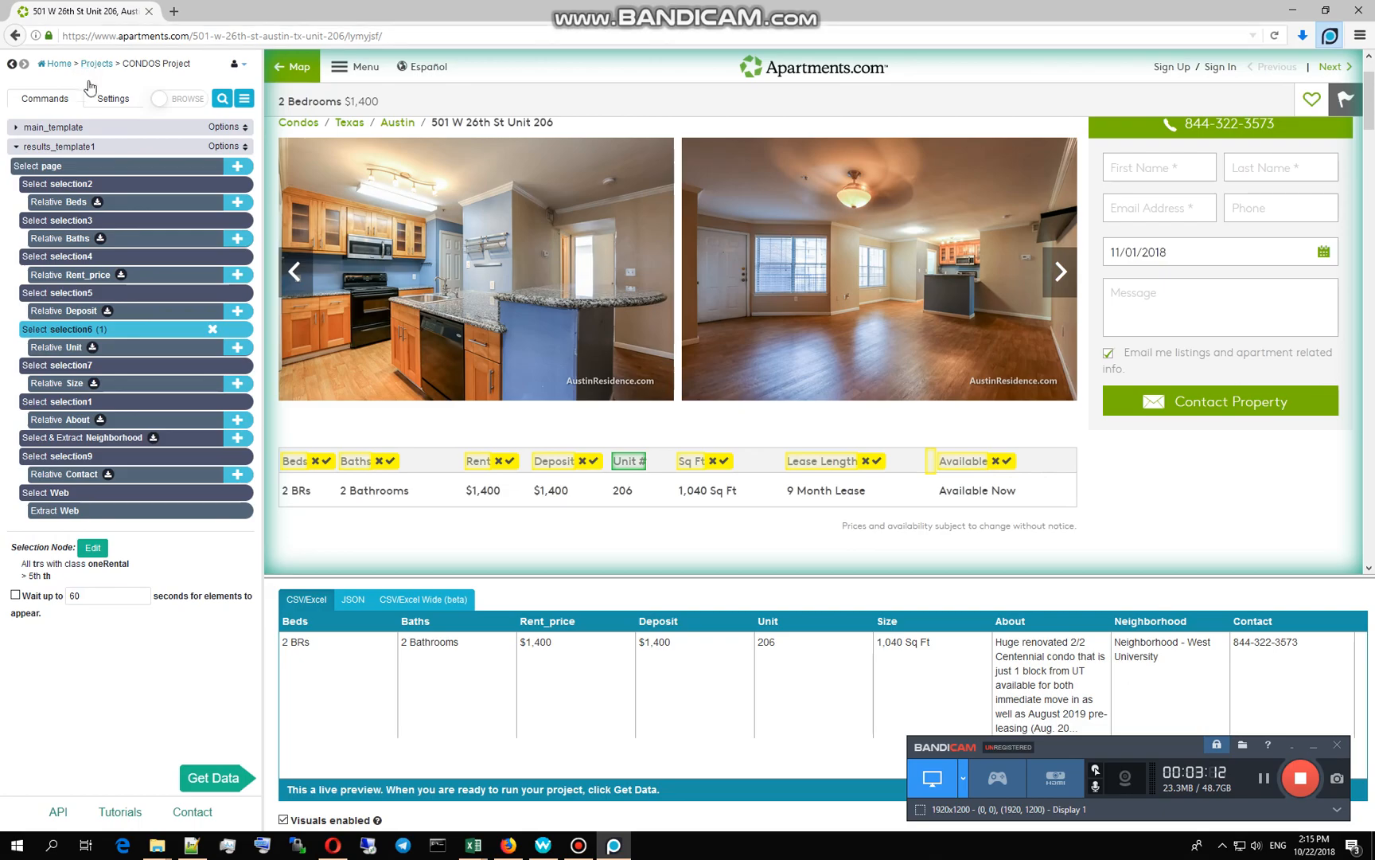
Step: Review the project settings' starting URL price section and maximum page count
left_click(109, 100)
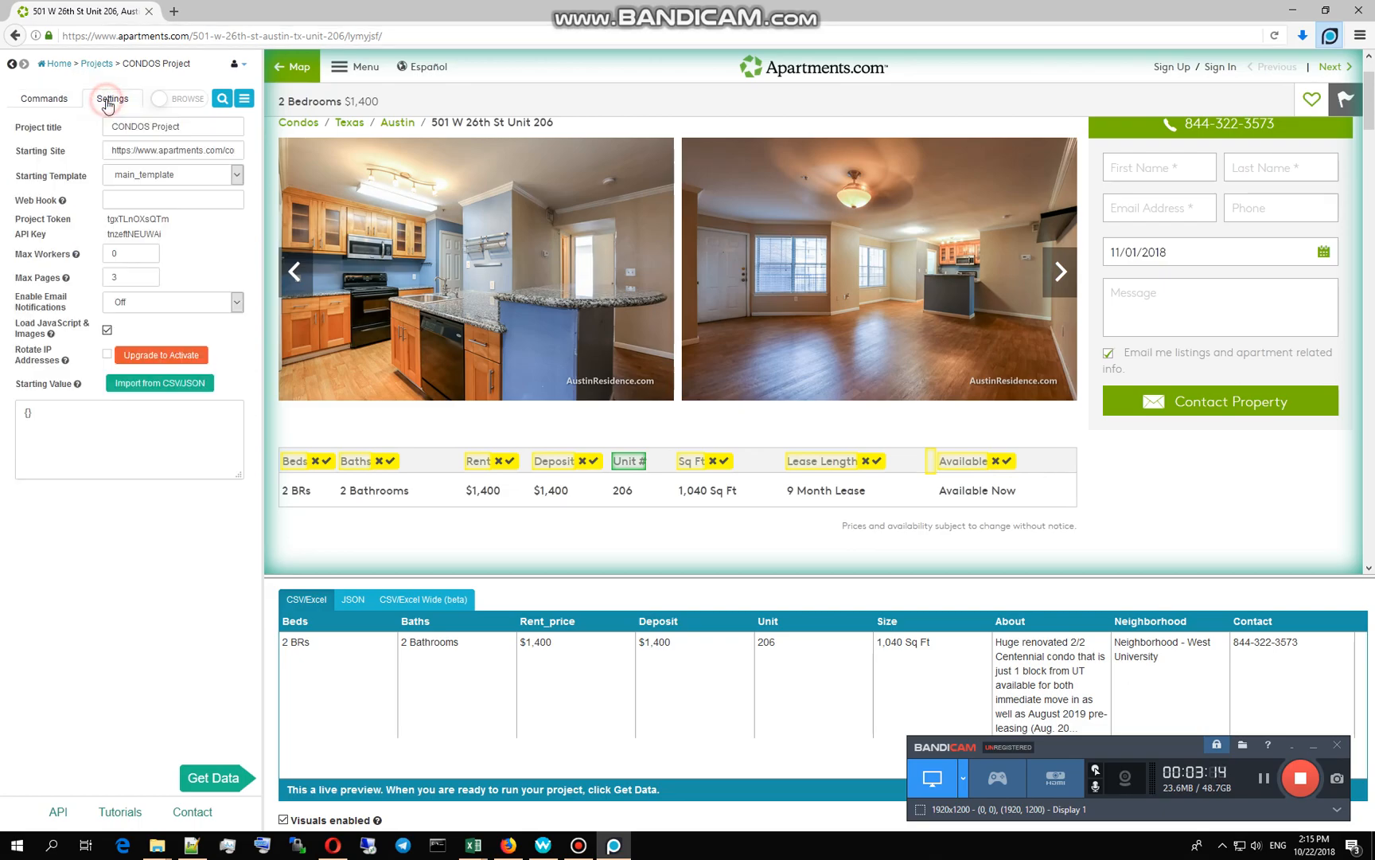
left_click(133, 152)
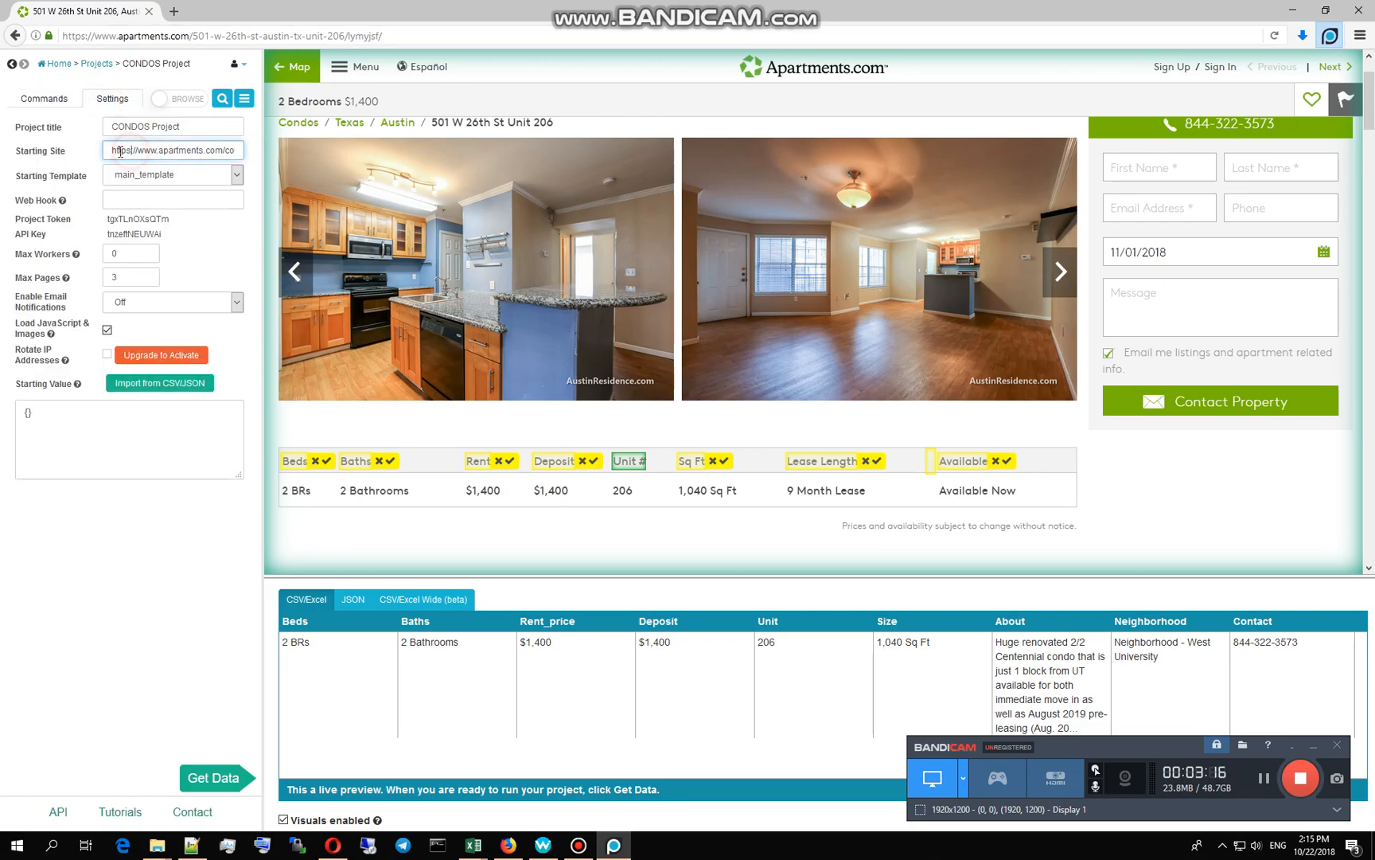
key("End")
key("Left")
key("Left")
key("Left")
left_click(138, 276)
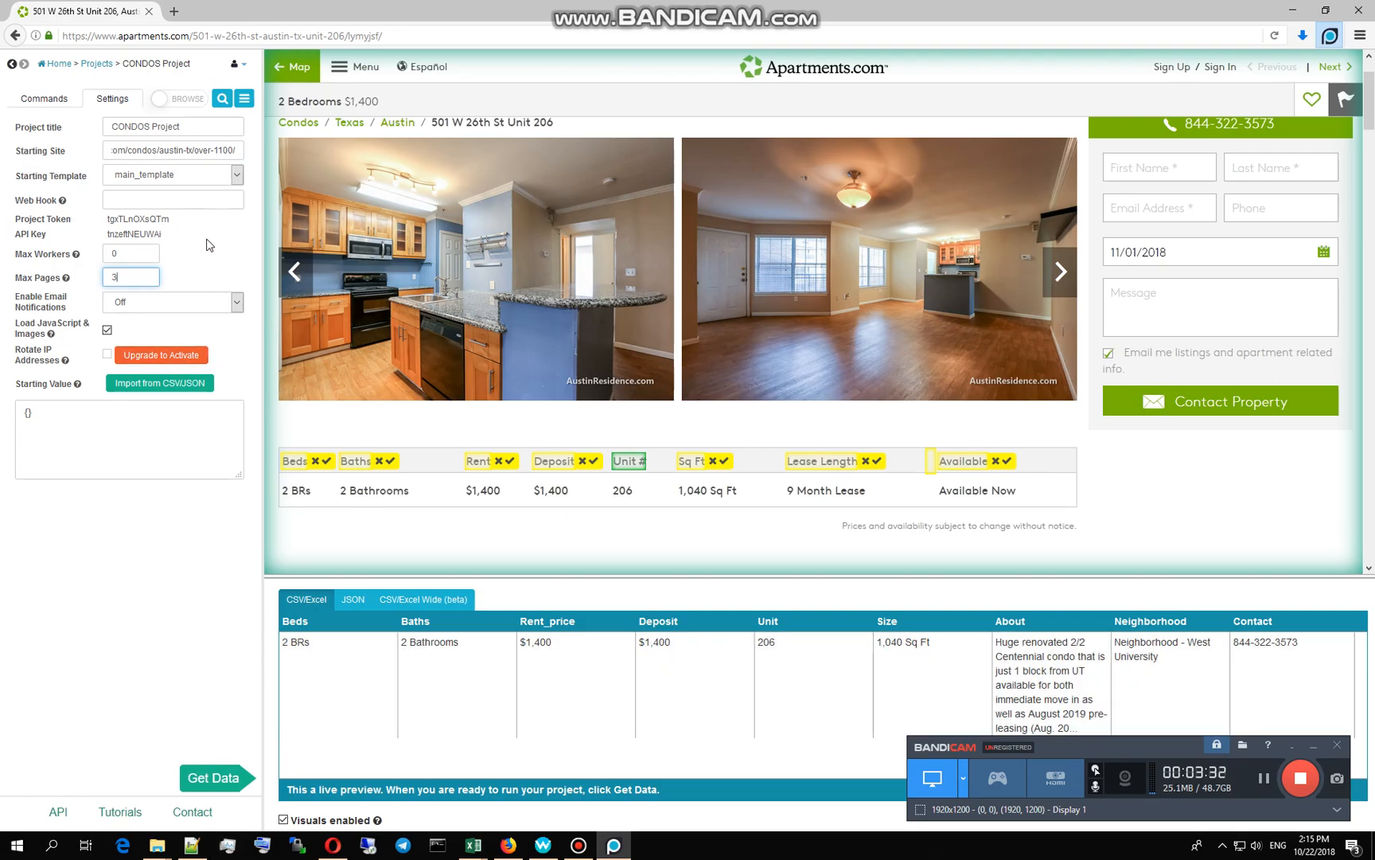
Step: Leave email notifications Off and go back to the Projects list
left_click(176, 306)
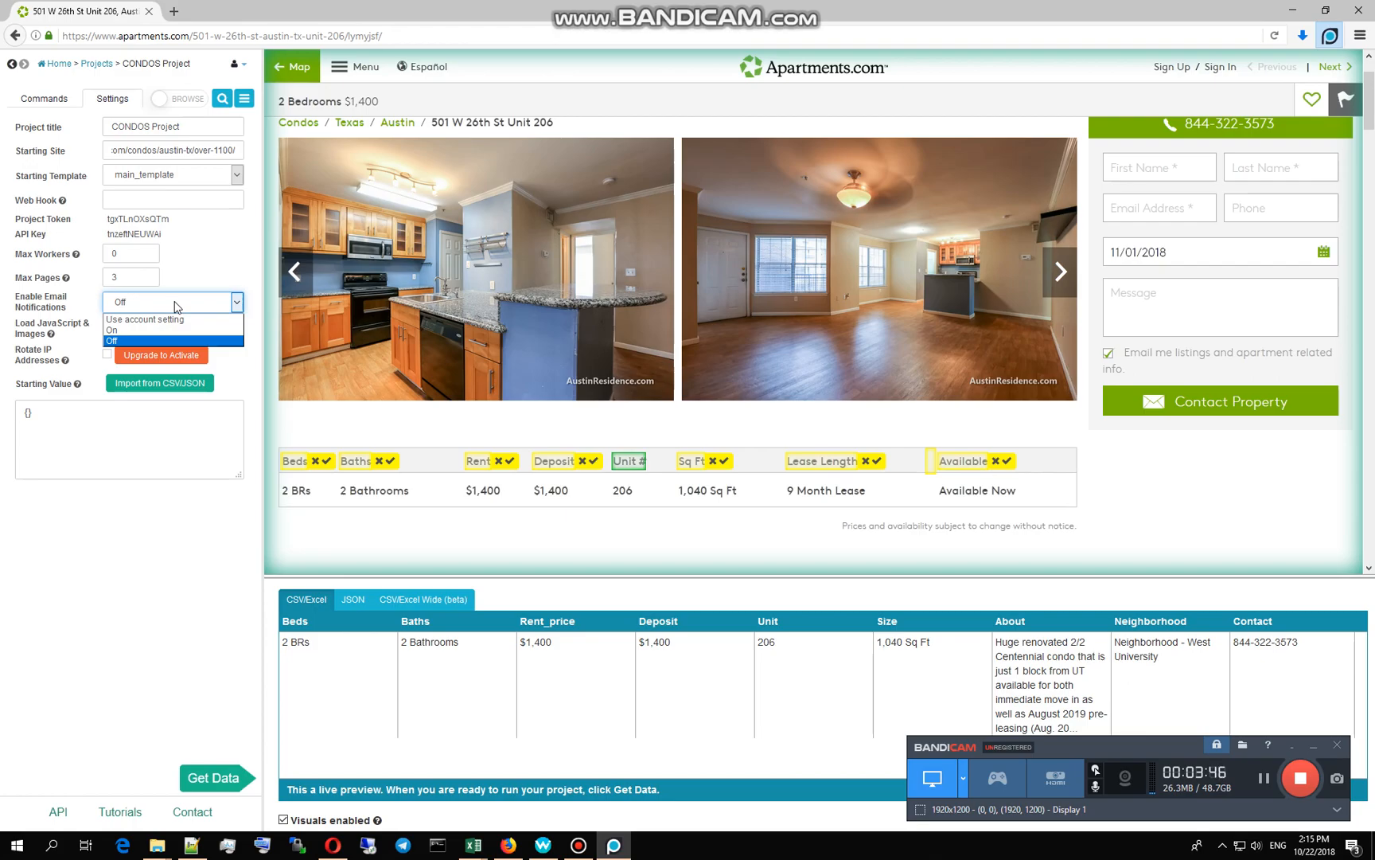
left_click(199, 252)
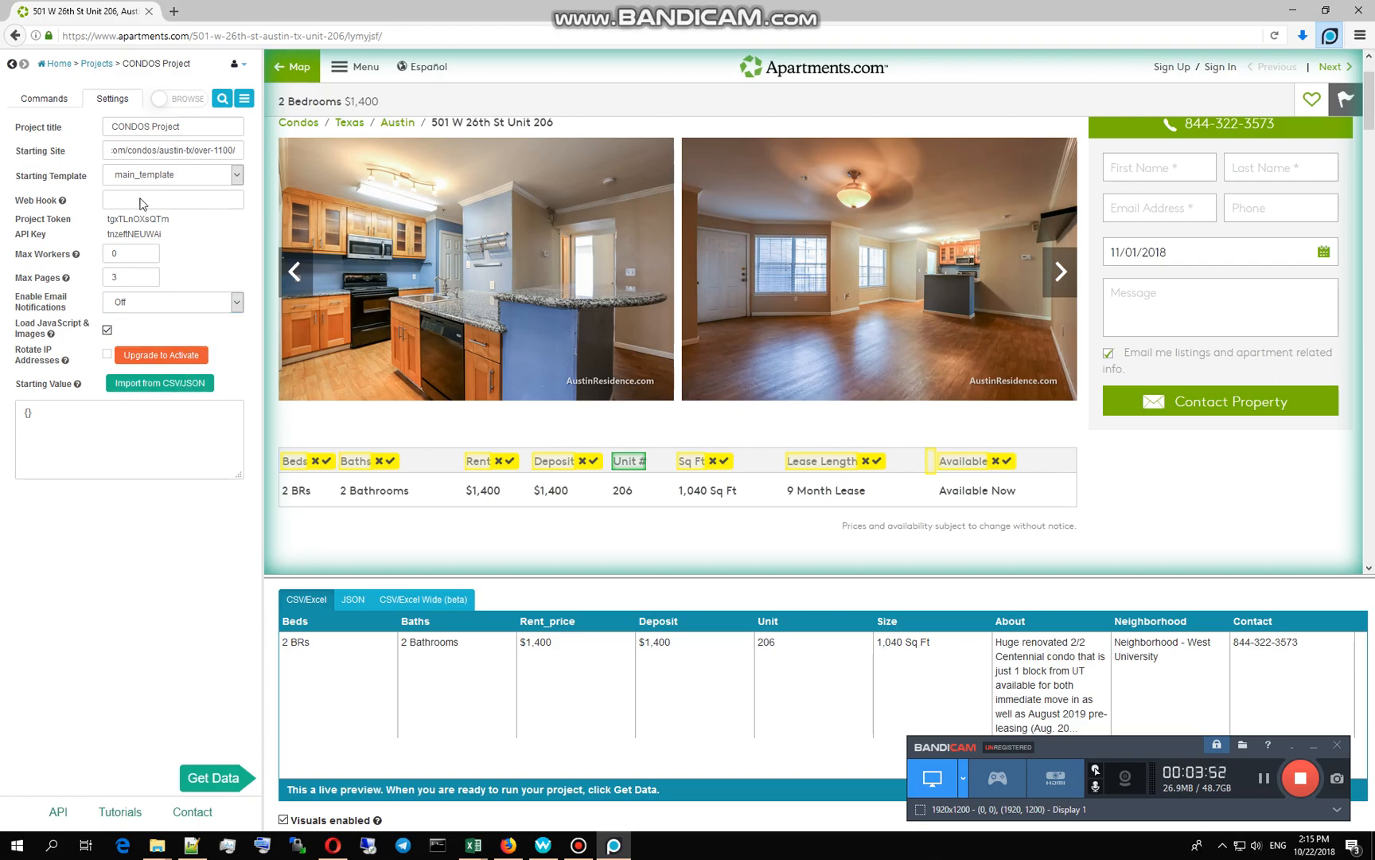
left_click(93, 63)
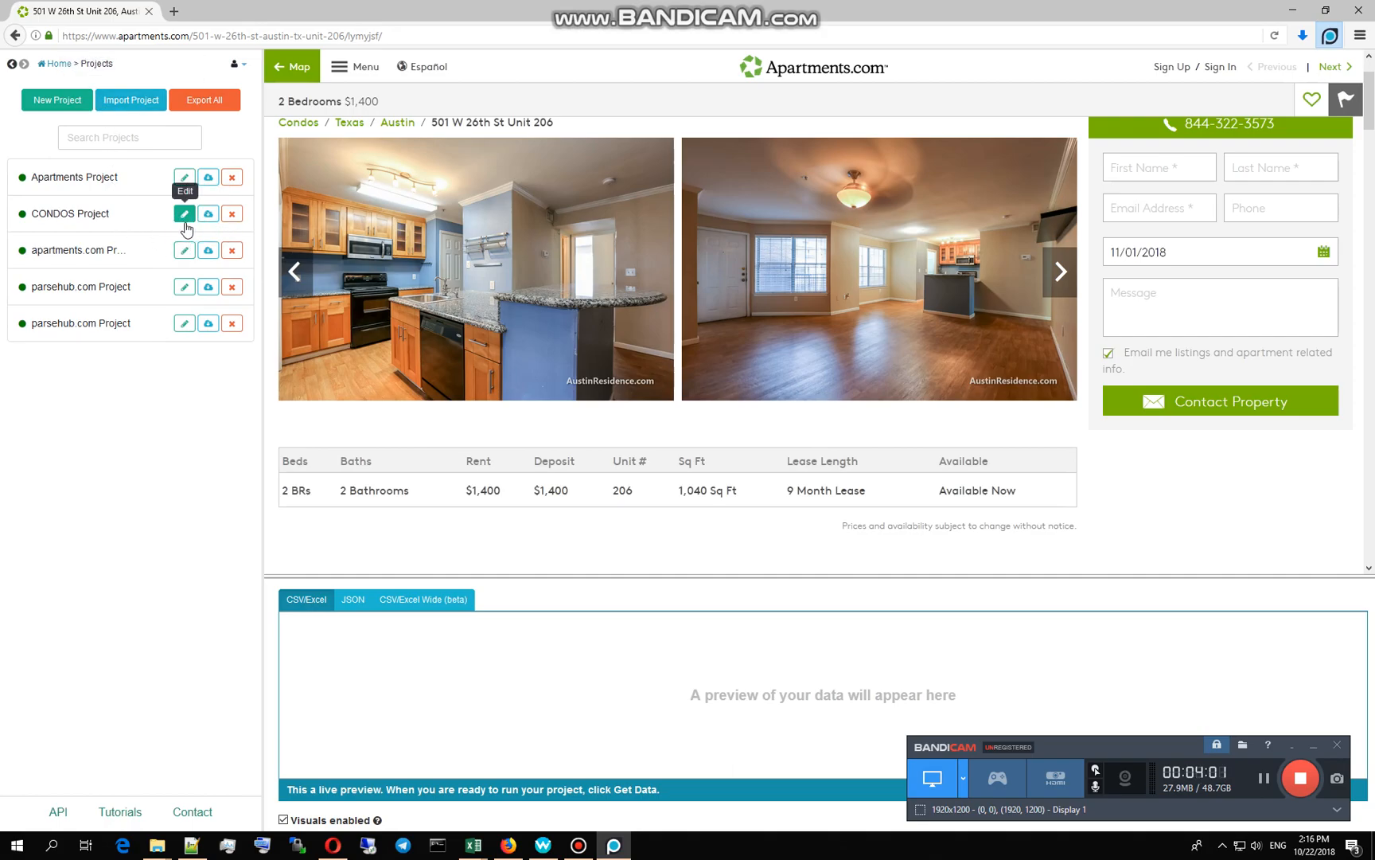
Step: Reopen CONDOS Project and cancel the export of CONDOS_Project.phj
left_click(92, 224)
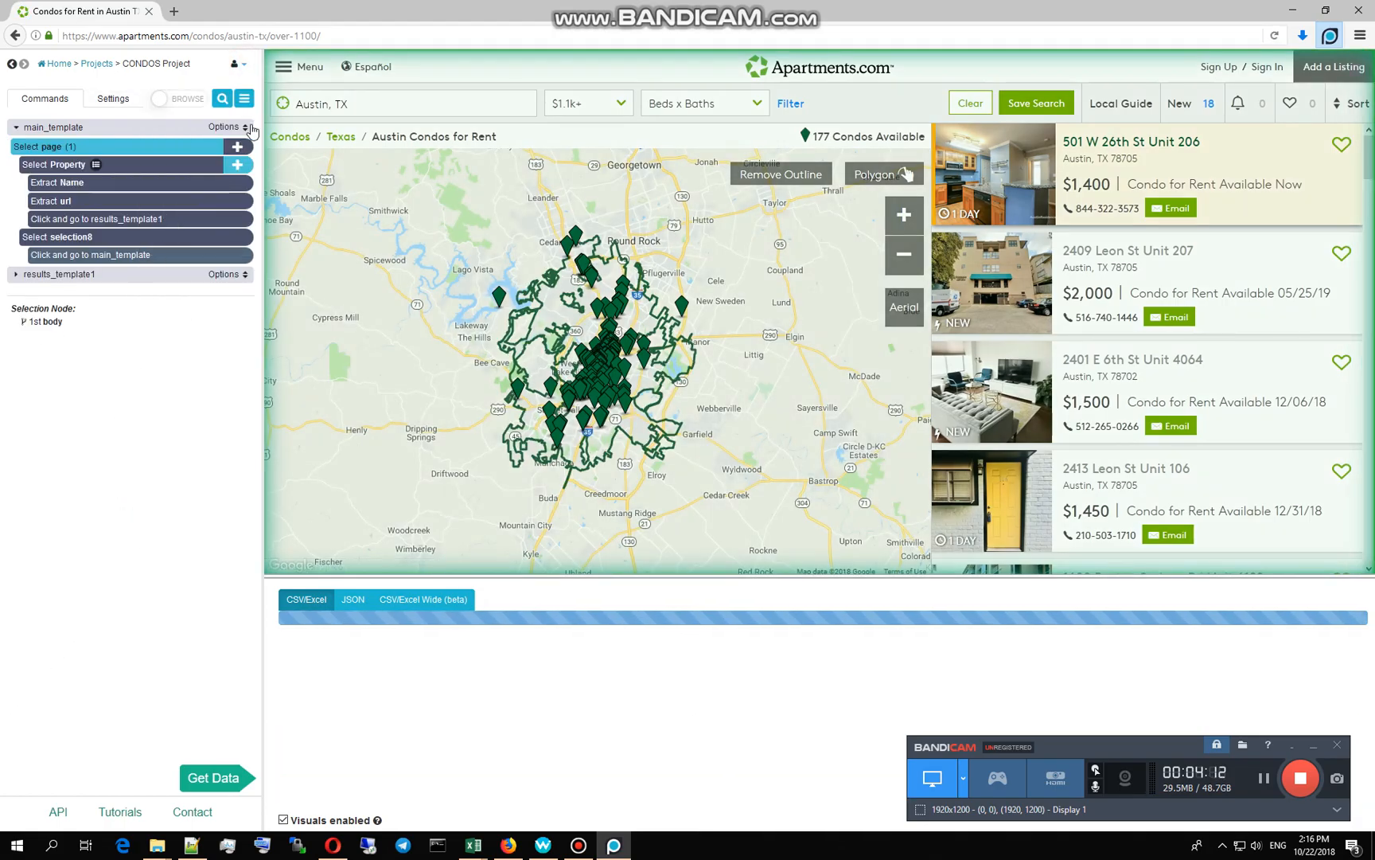
left_click(244, 98)
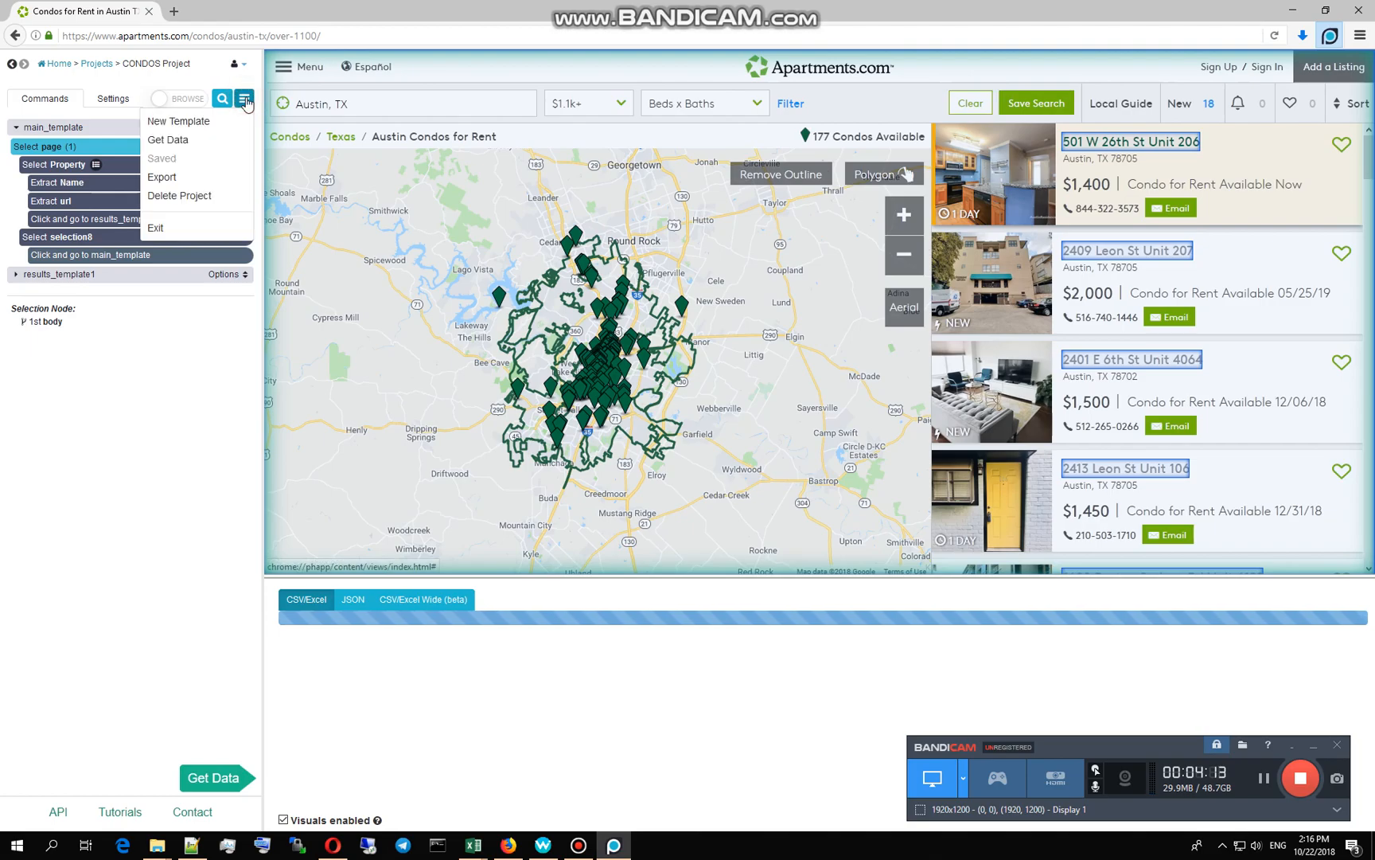
left_click(208, 176)
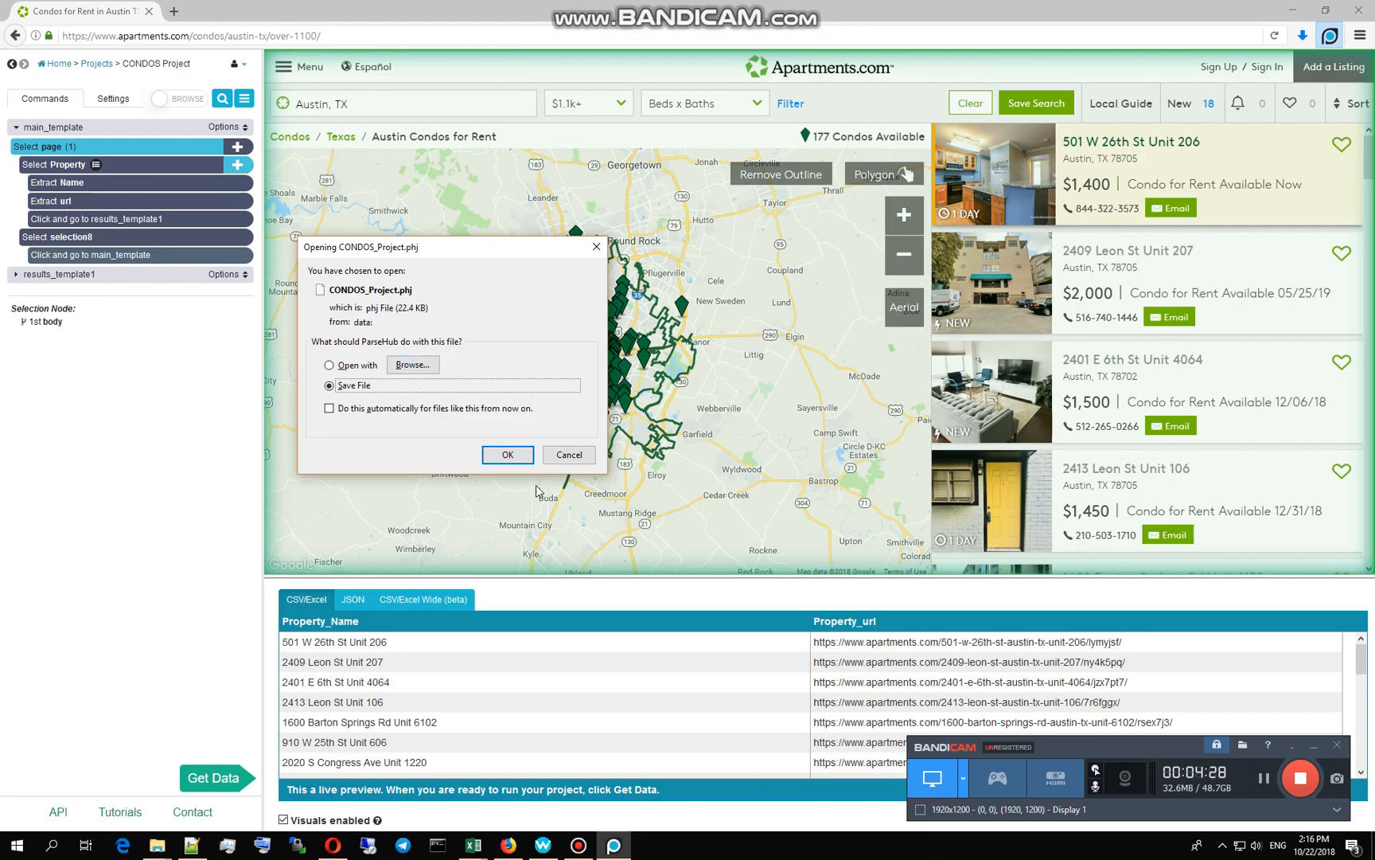
left_click(568, 456)
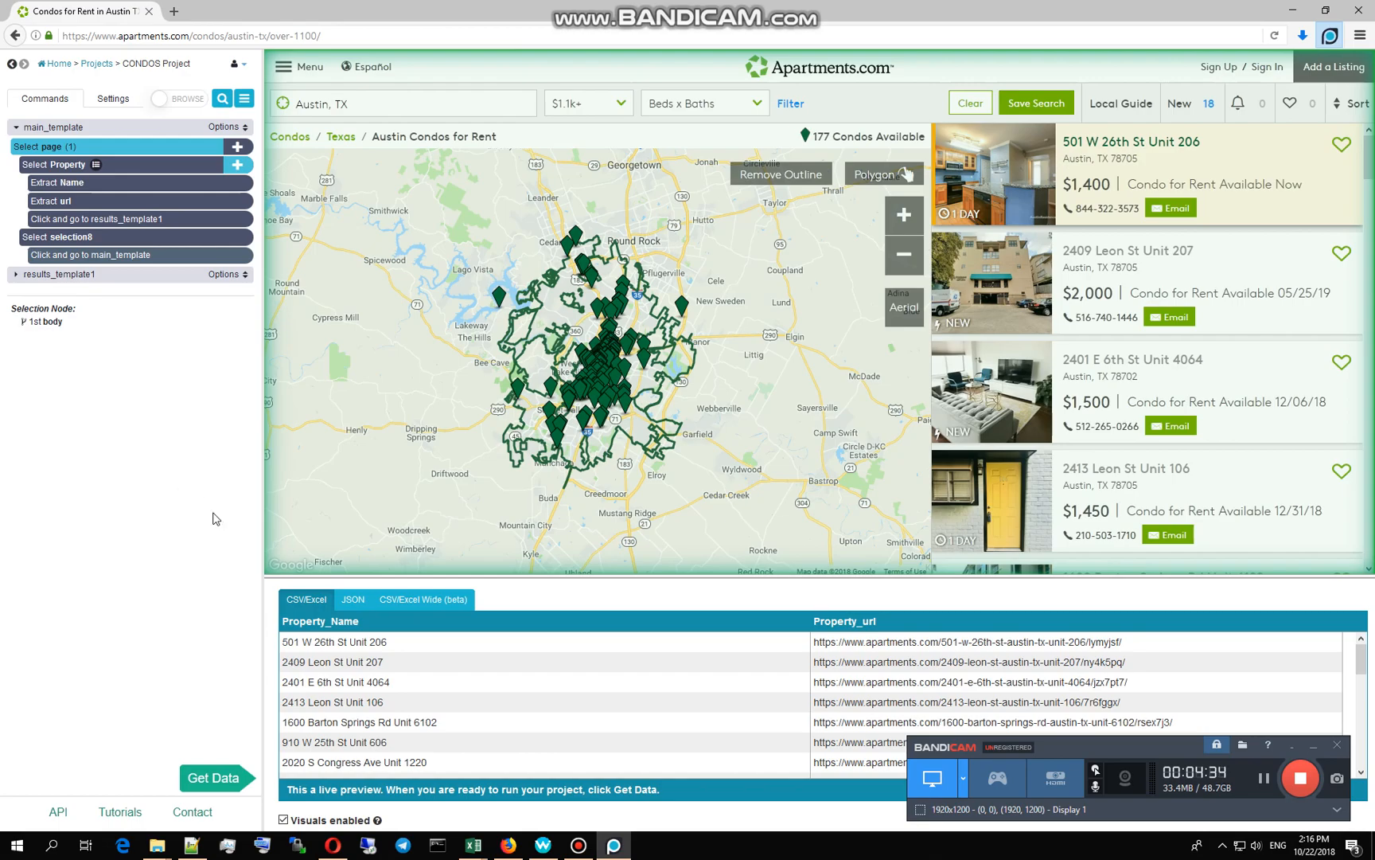
Step: Uncheck Visuals enabled and show the CONDOS Project's Settings panel
left_click(283, 820)
left_click(284, 820)
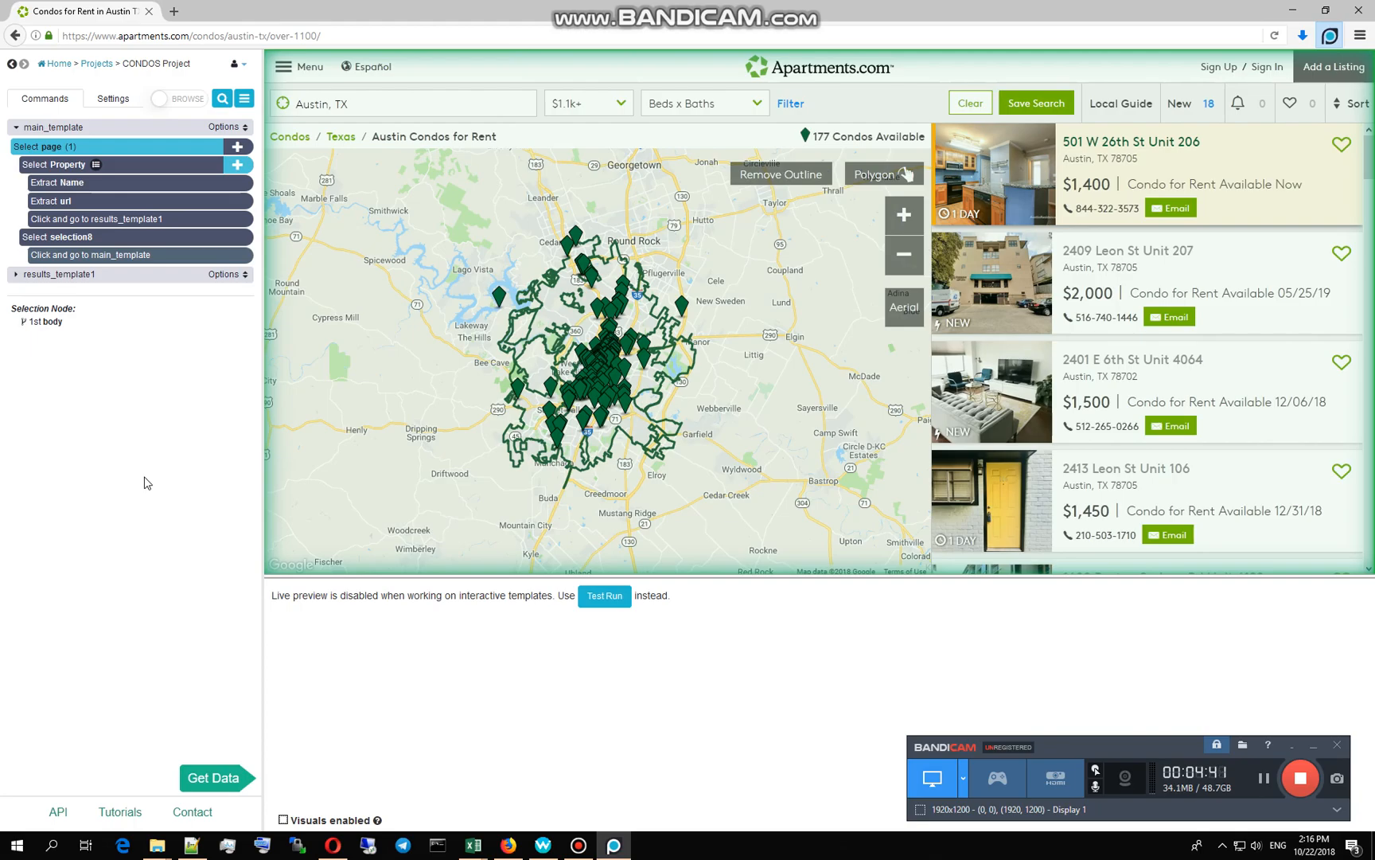
left_click(112, 98)
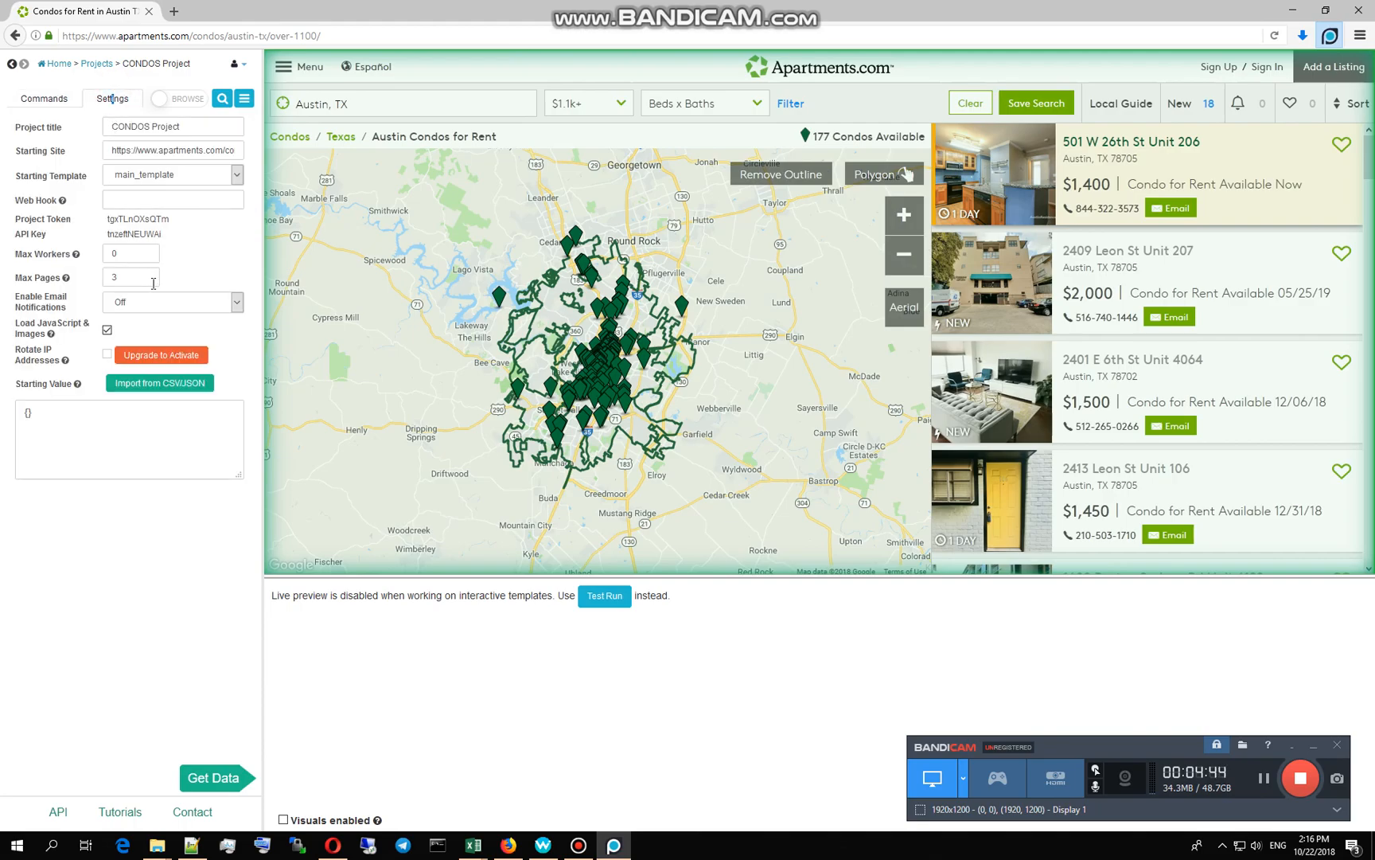
mouse_move(79, 290)
Step: Page through the Previous Runs under Get Data, then bring up the Run Project form
left_click(205, 780)
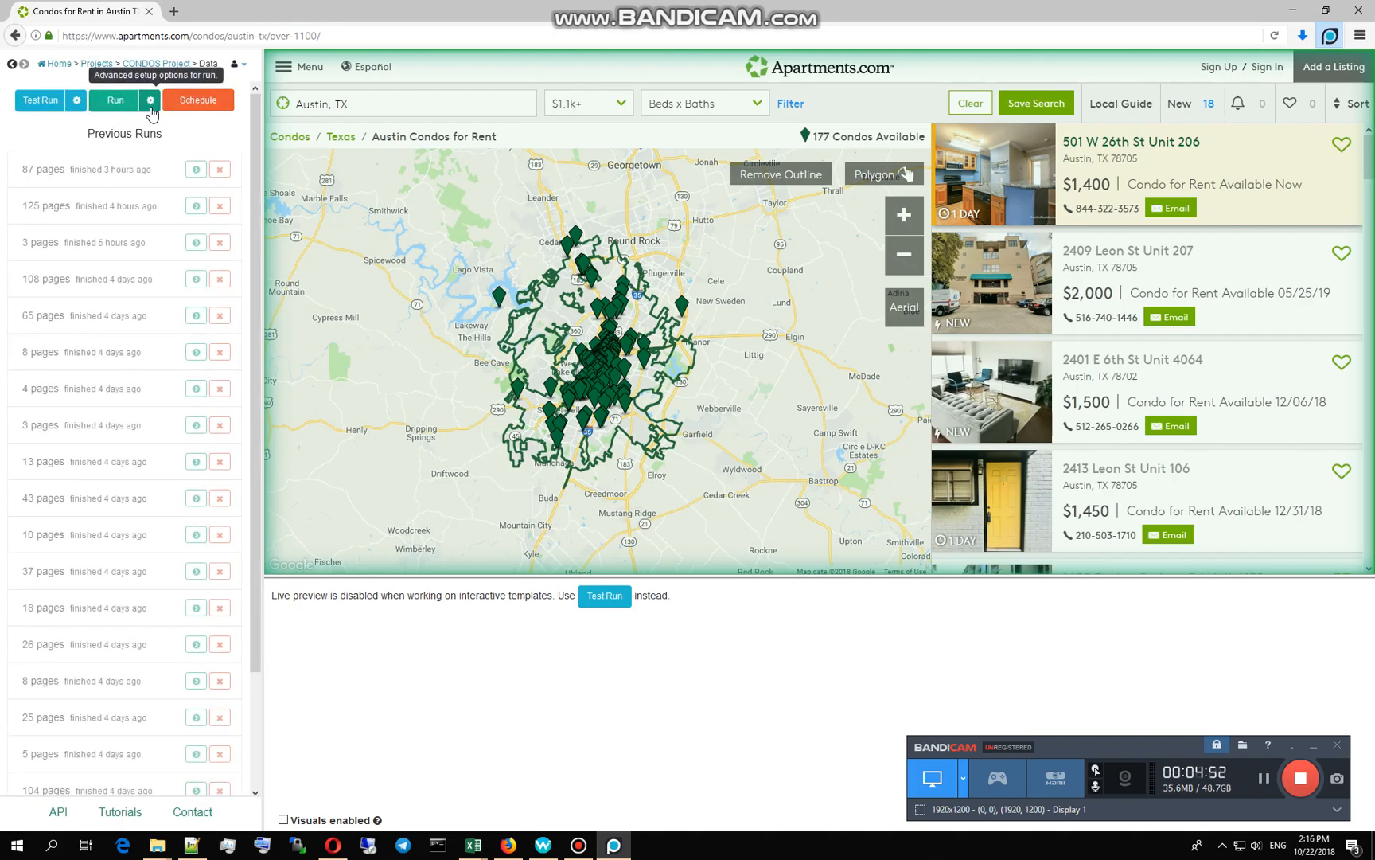
scroll(132, 238, "down", 3)
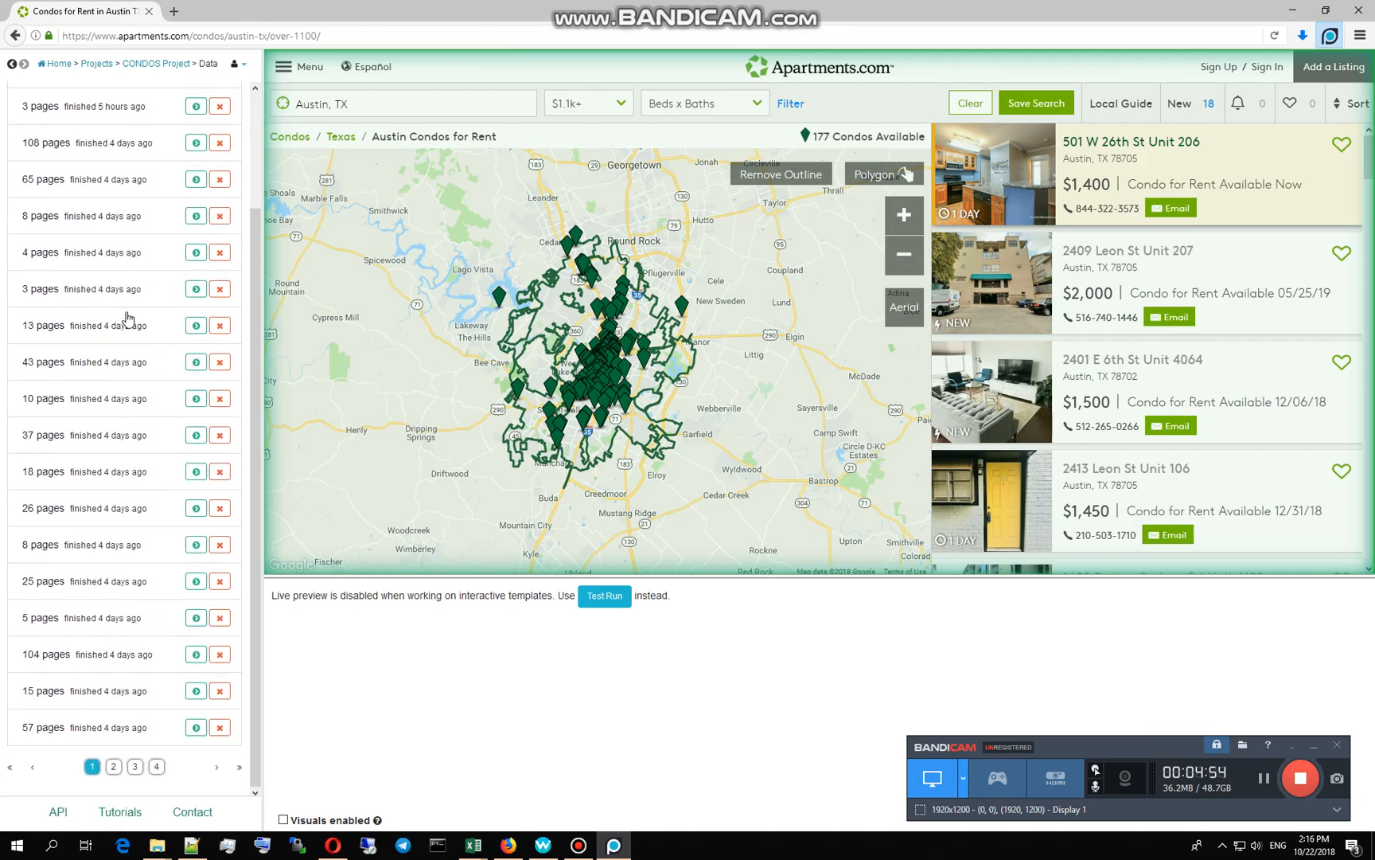
scroll(127, 334, "up", 3)
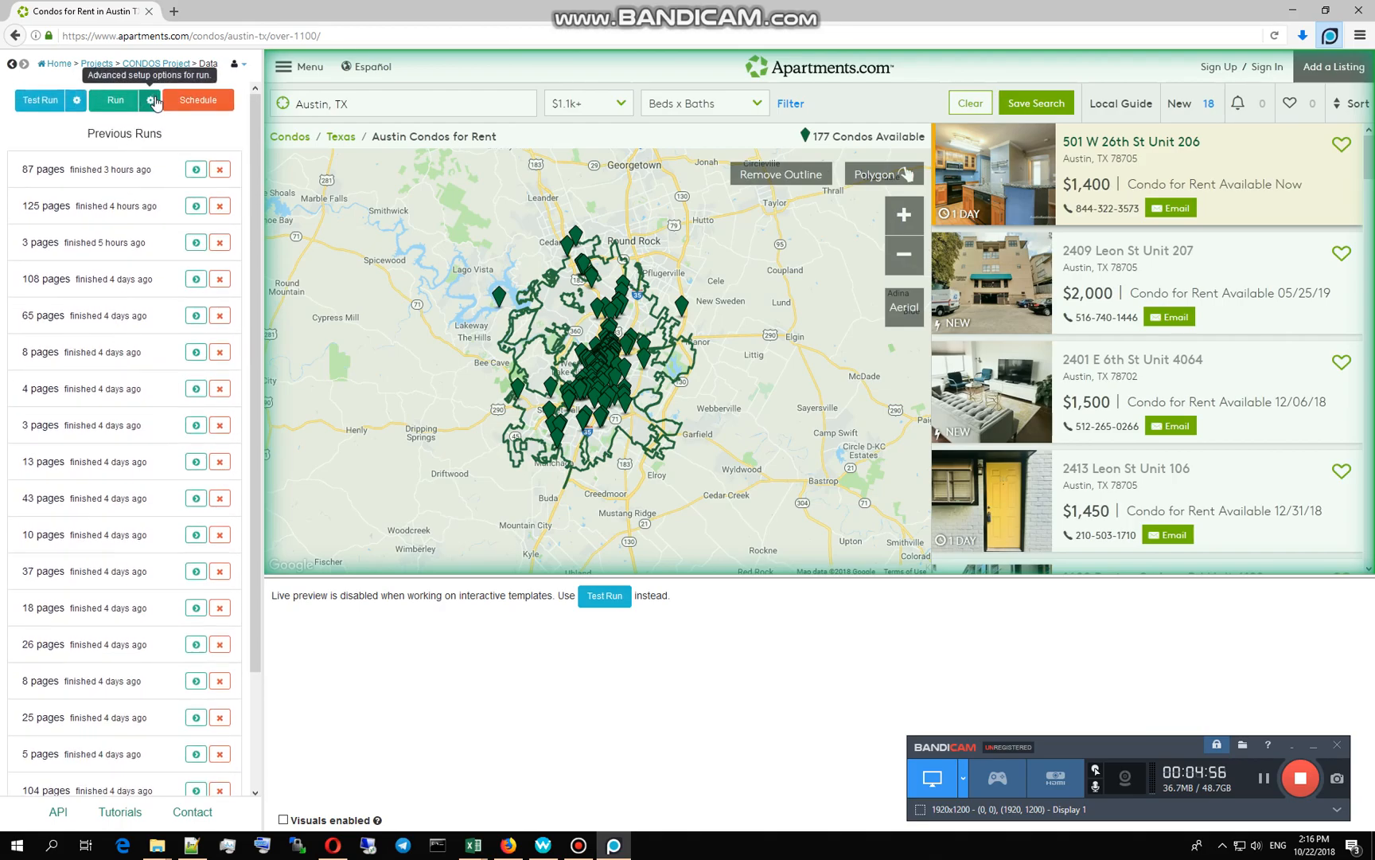
scroll(125, 209, "down", 2)
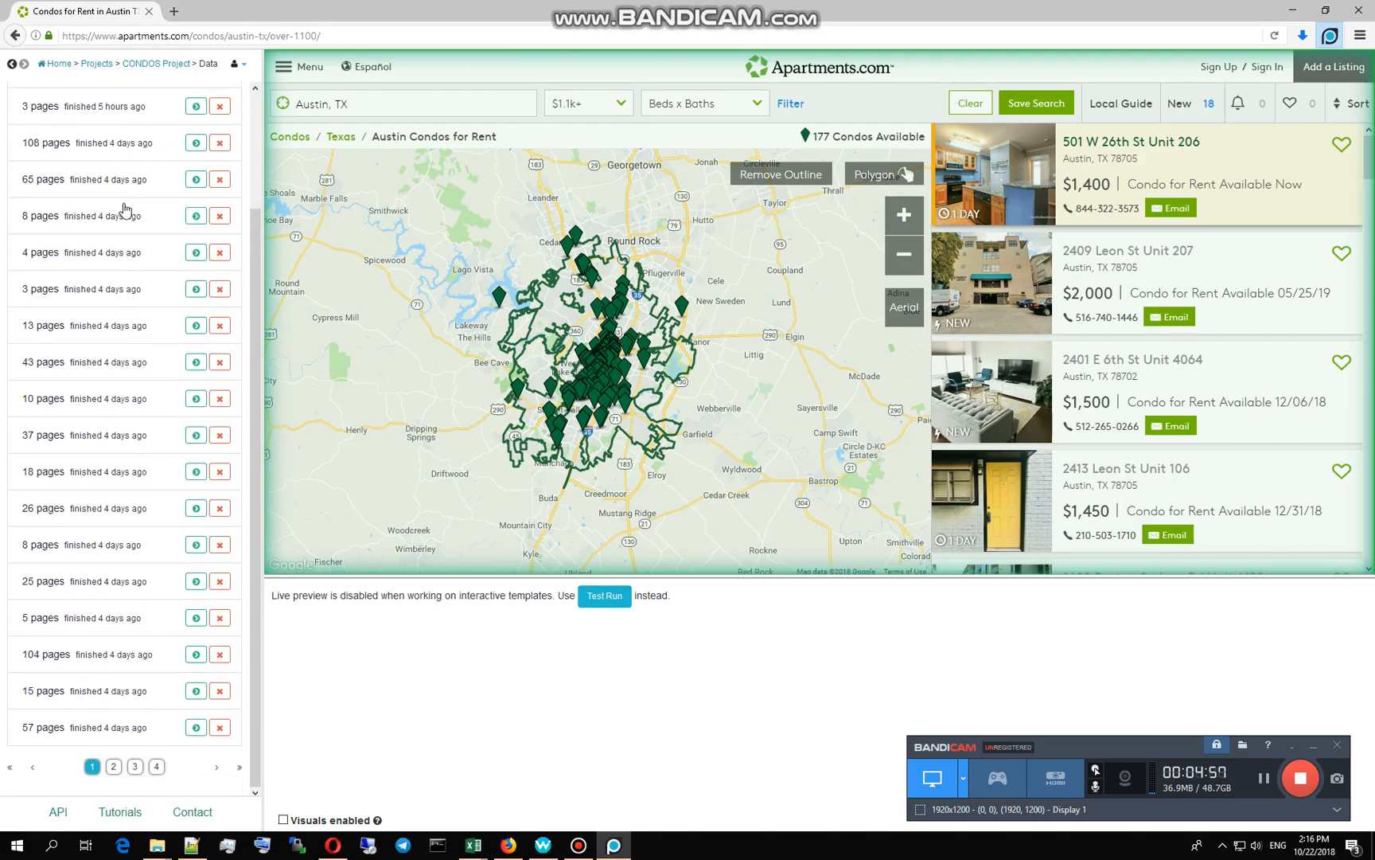
left_click(134, 766)
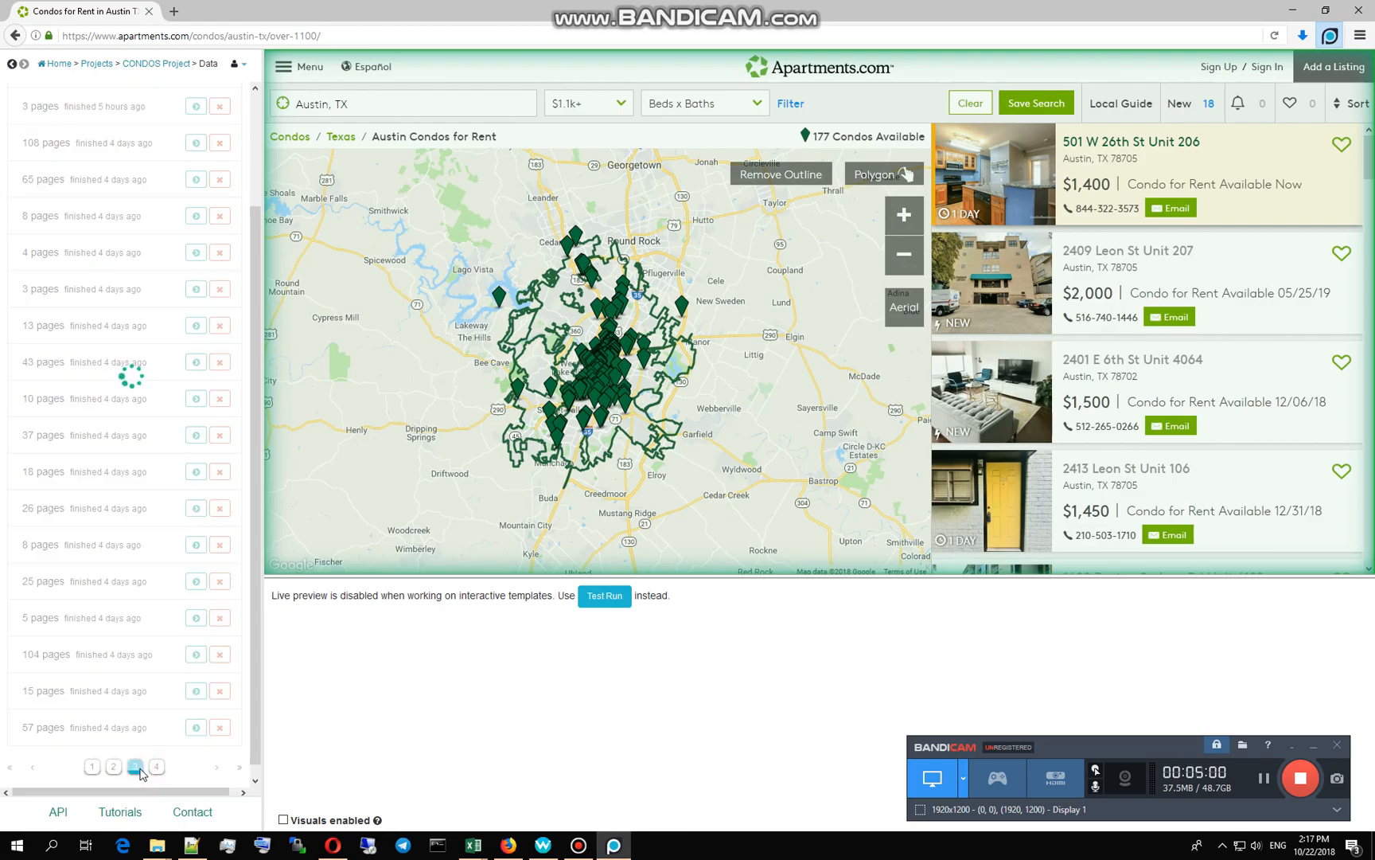
left_click(92, 766)
scroll(104, 367, "up", 3)
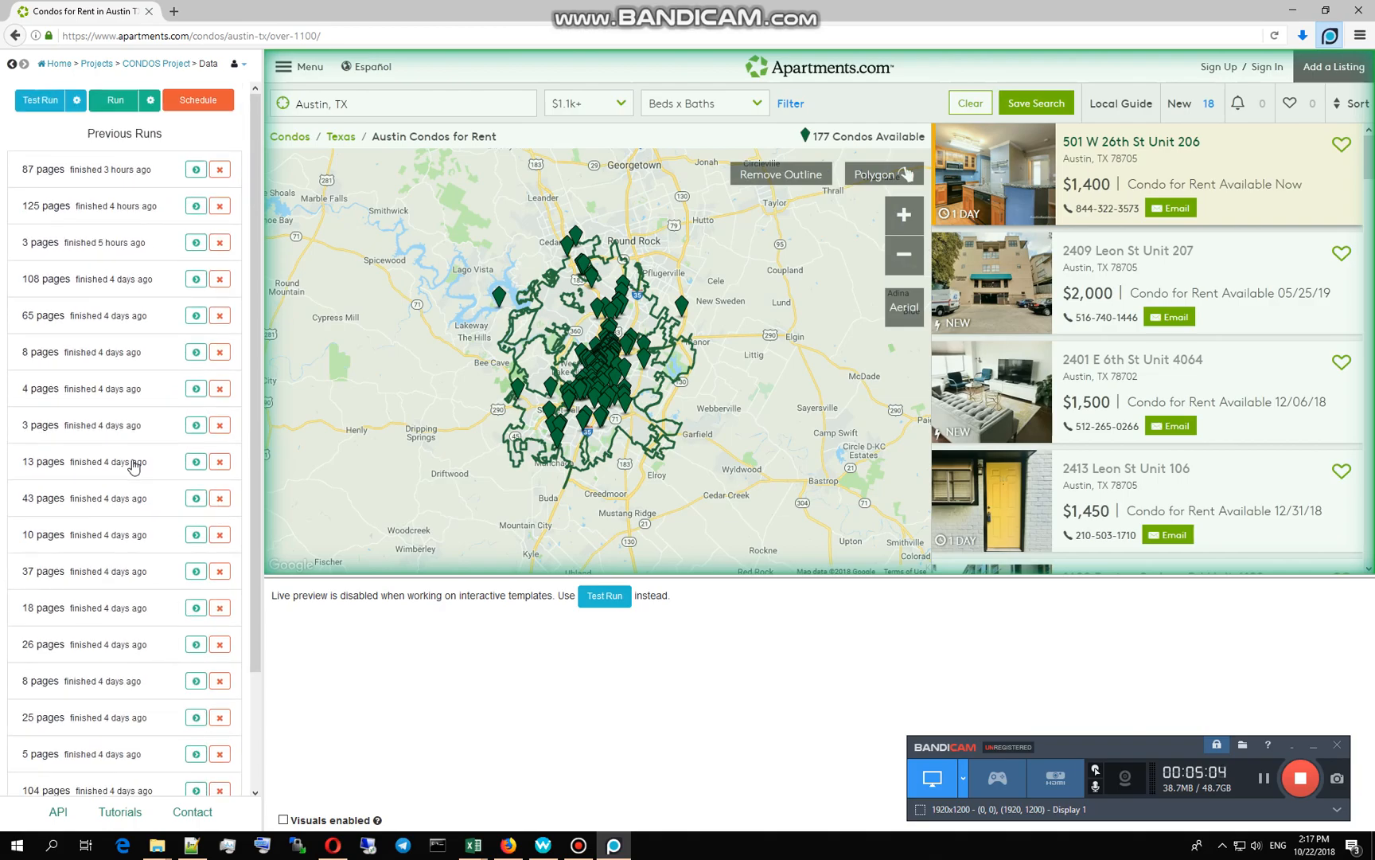
left_click(116, 102)
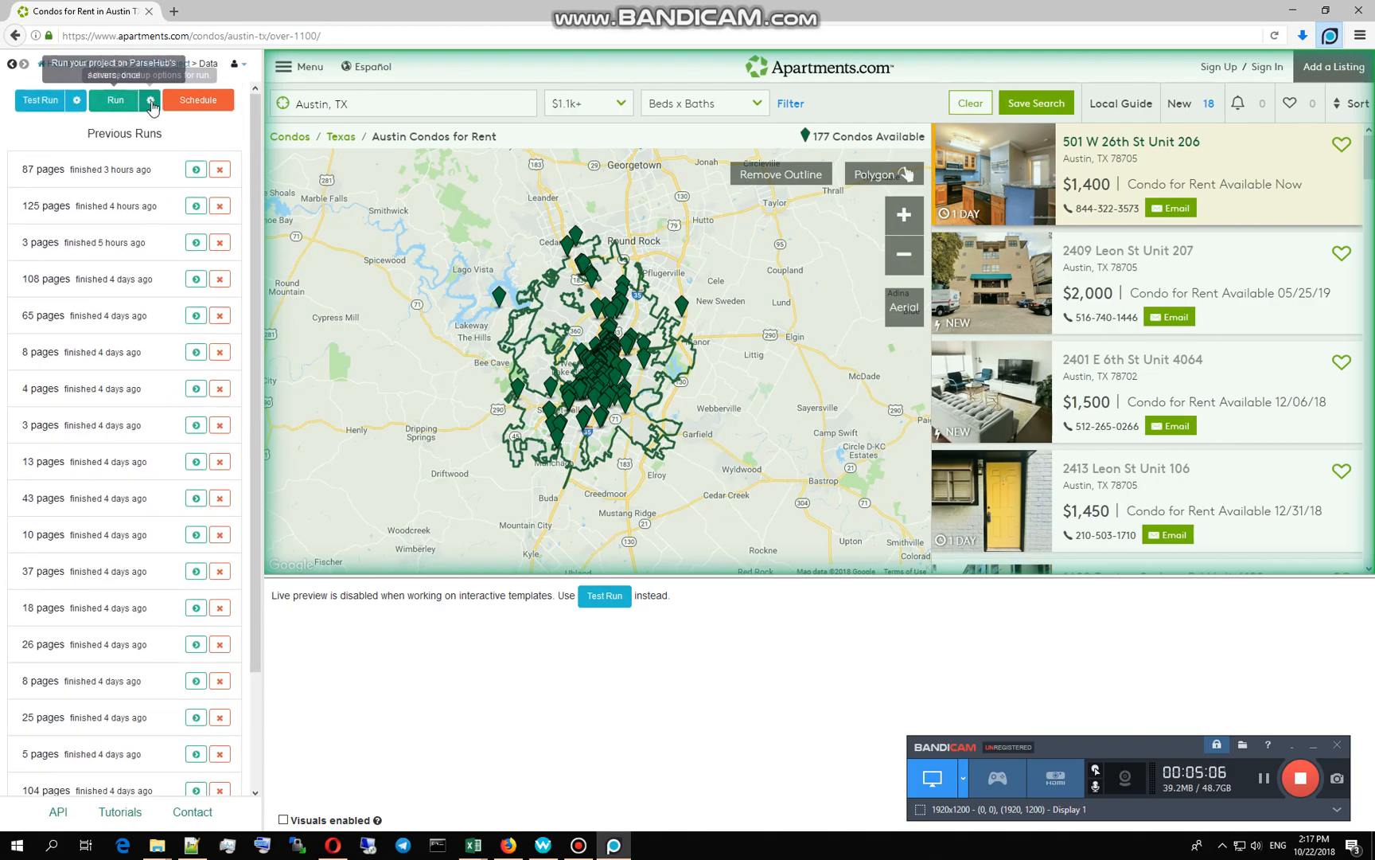
Step: Verify the Starting Site URL and Save and Run, collecting 3 pages
left_click(132, 171)
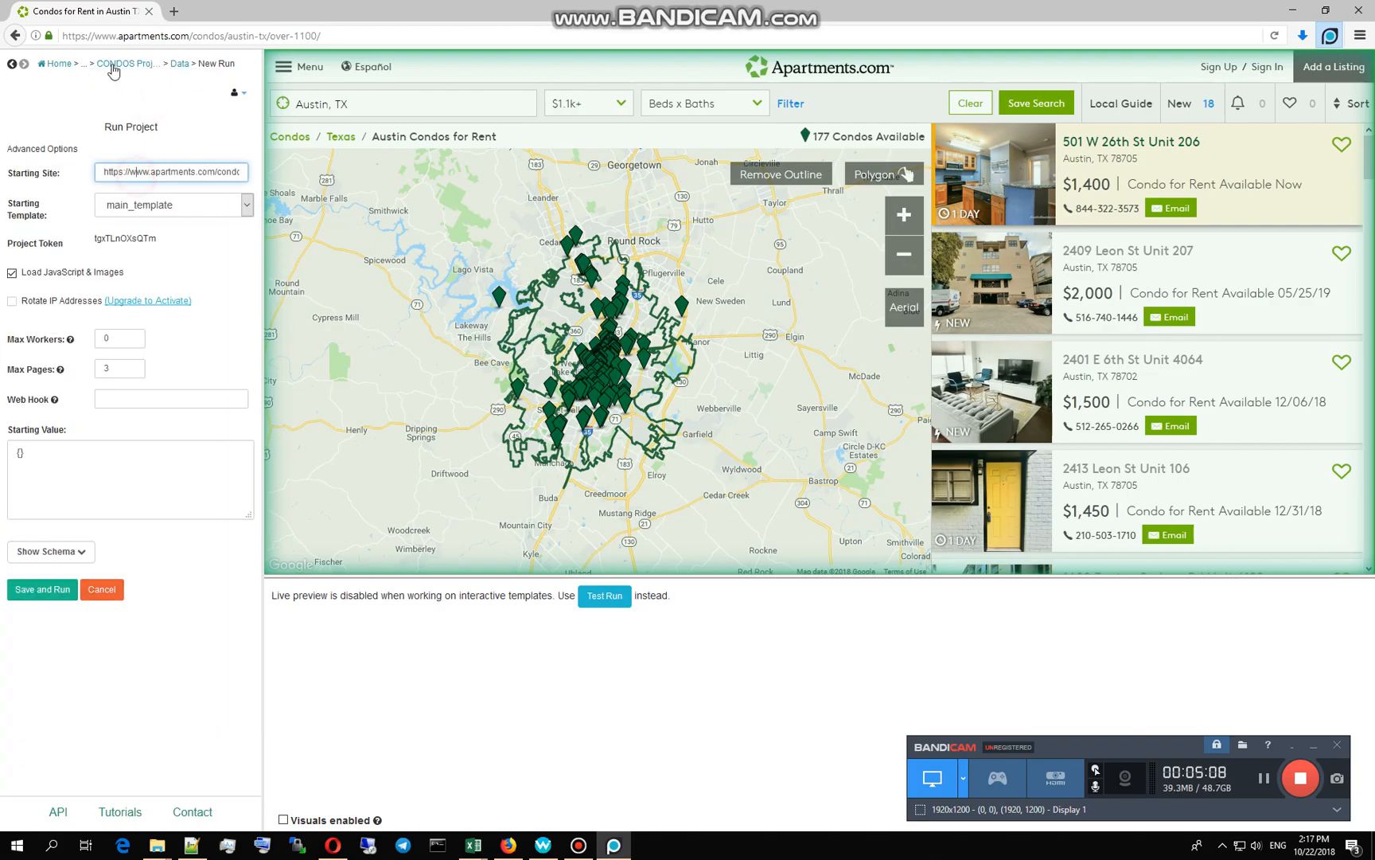
key("End")
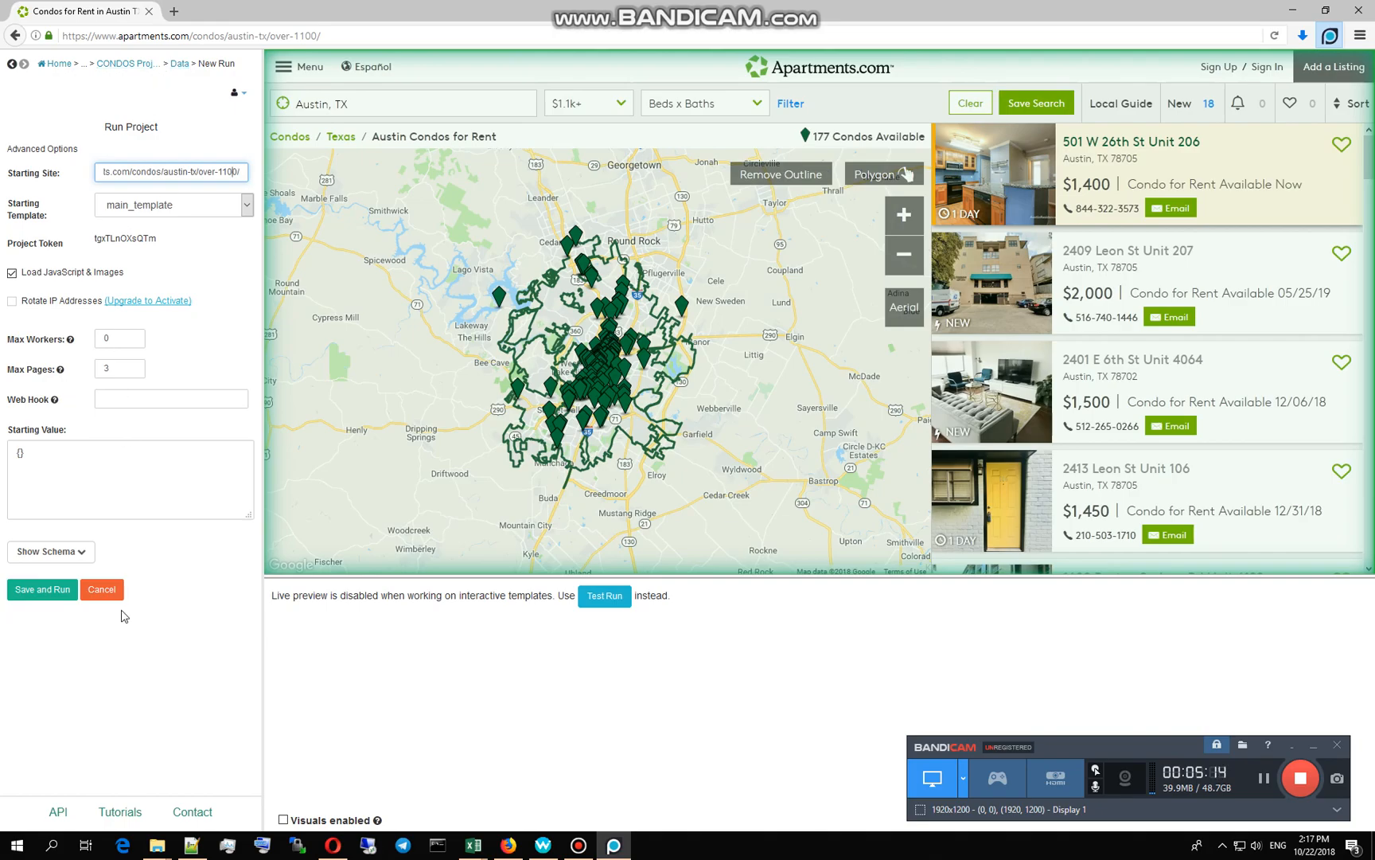
left_click(29, 589)
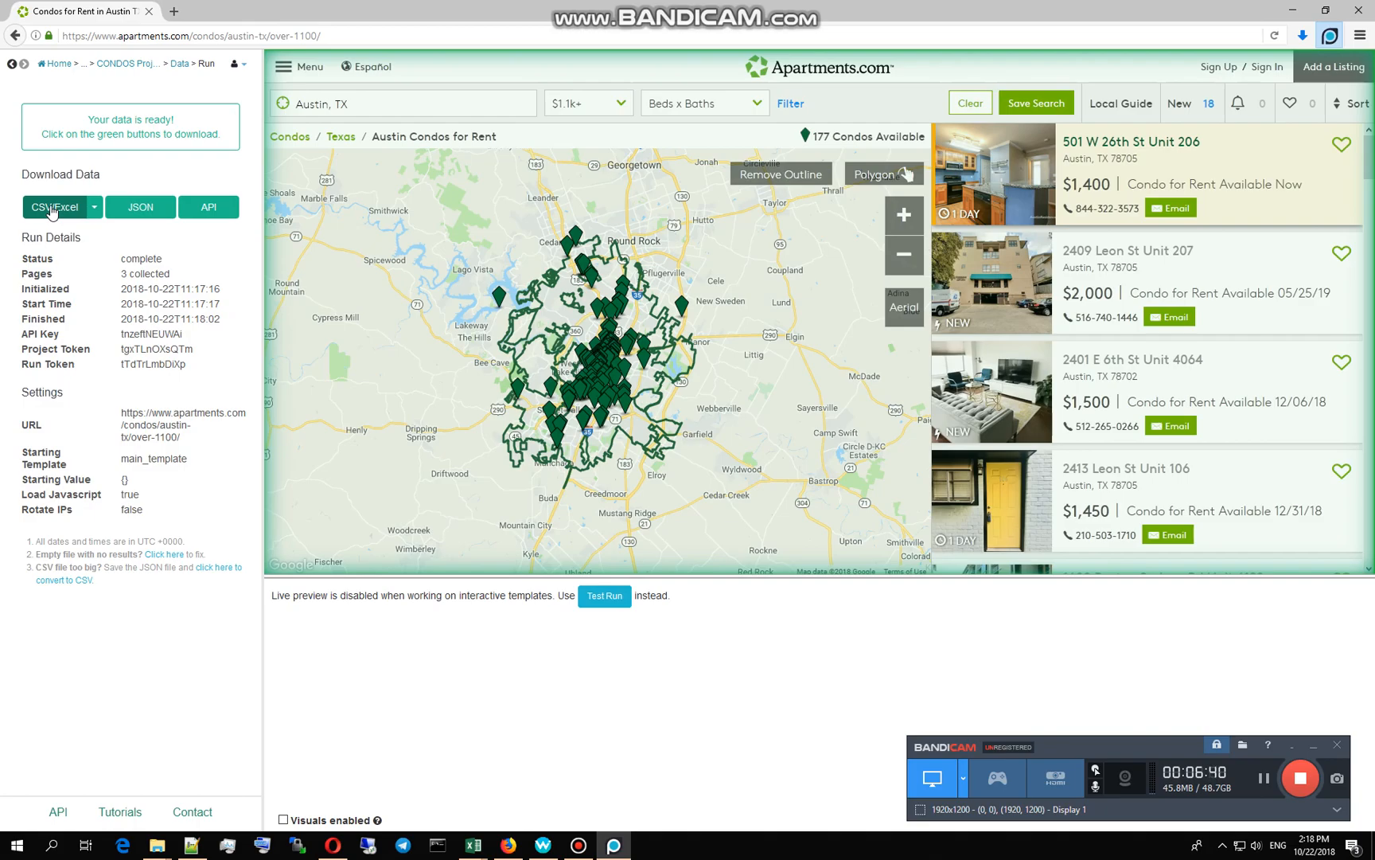
Step: Download the run results as CSV and open them in Microsoft Excel
left_click(52, 210)
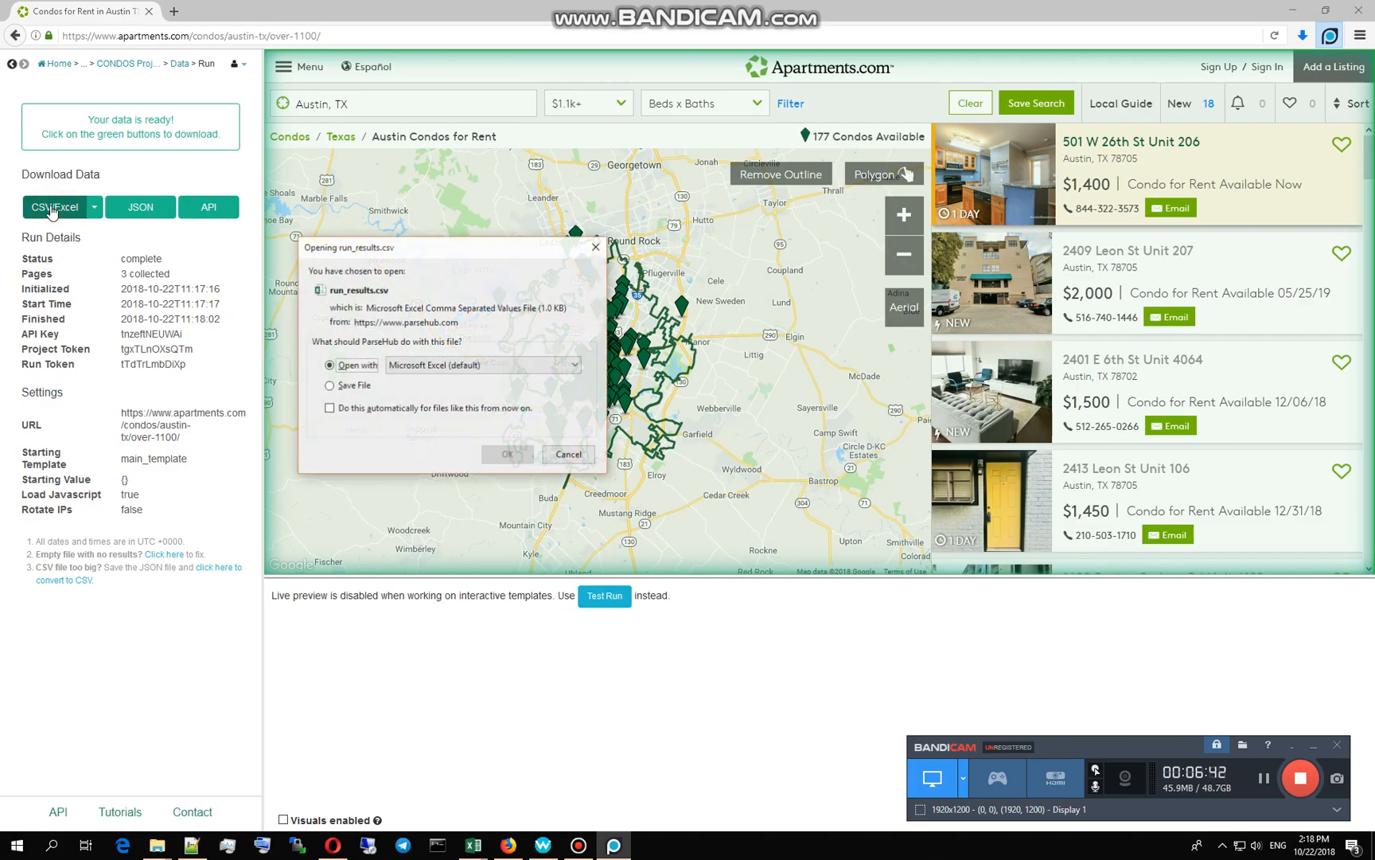
left_click(504, 460)
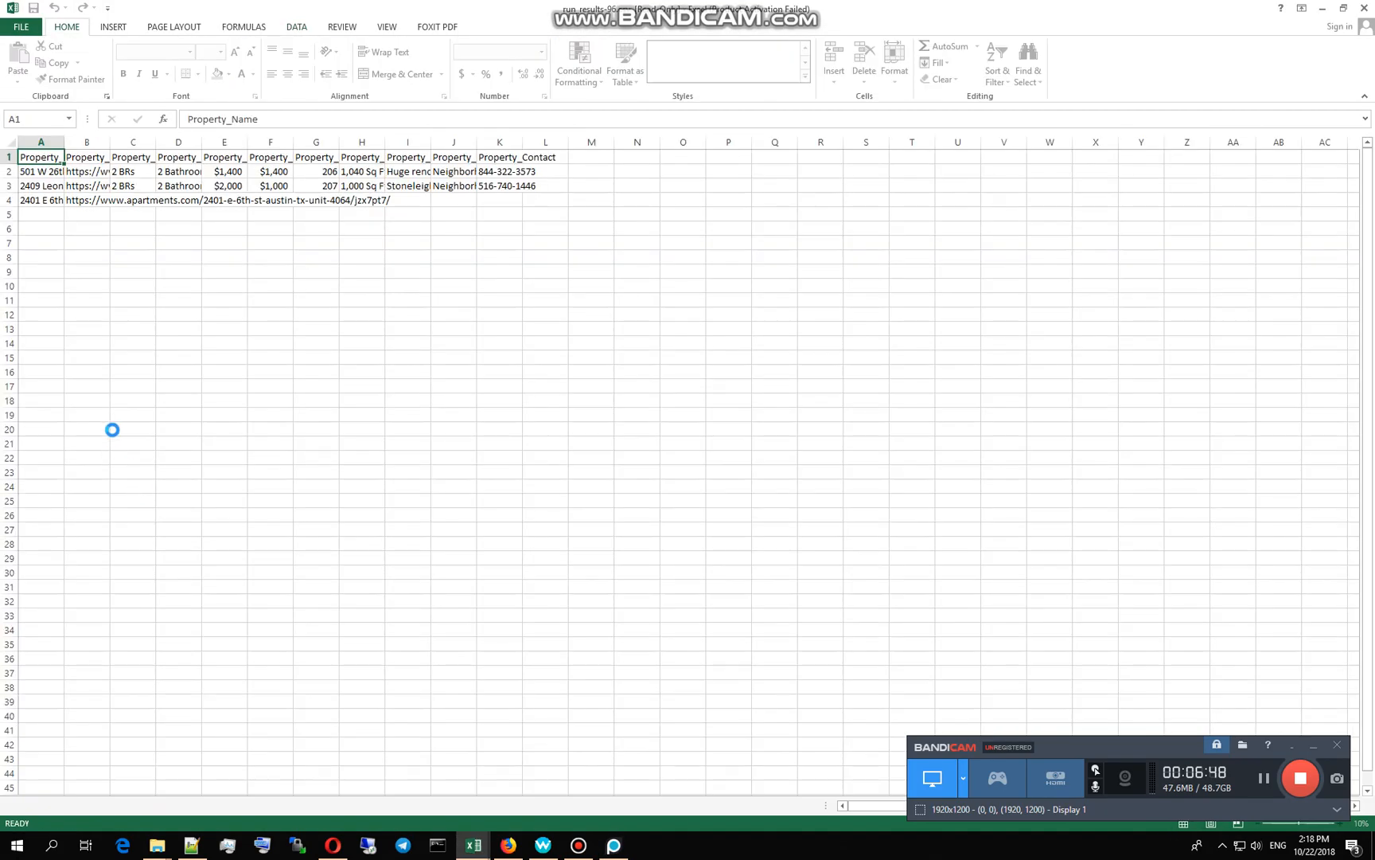
Step: Widen column A for full addresses and the Property_Contact column for full phone numbers
left_click(43, 173)
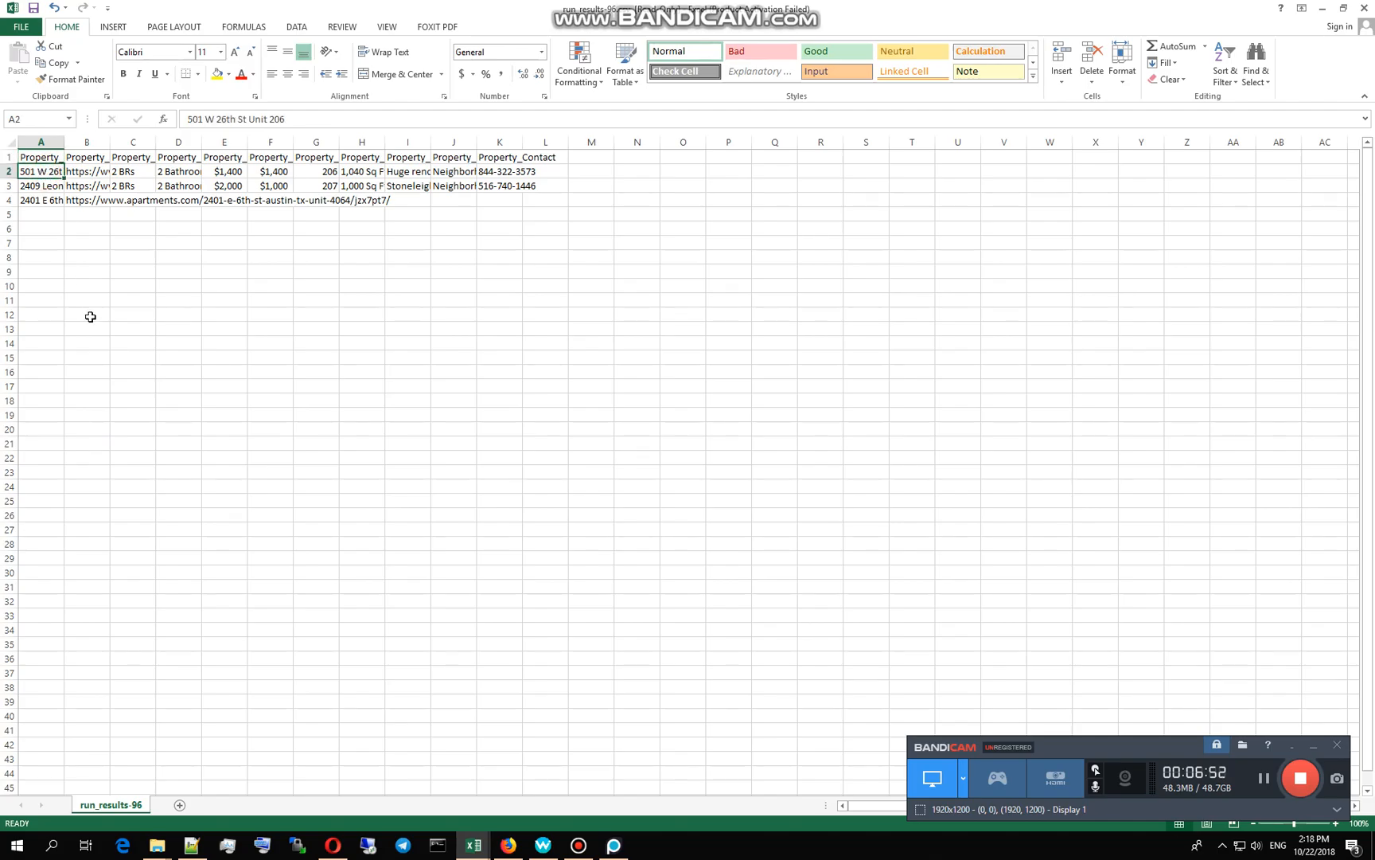
left_click_drag(66, 147, 556, 145)
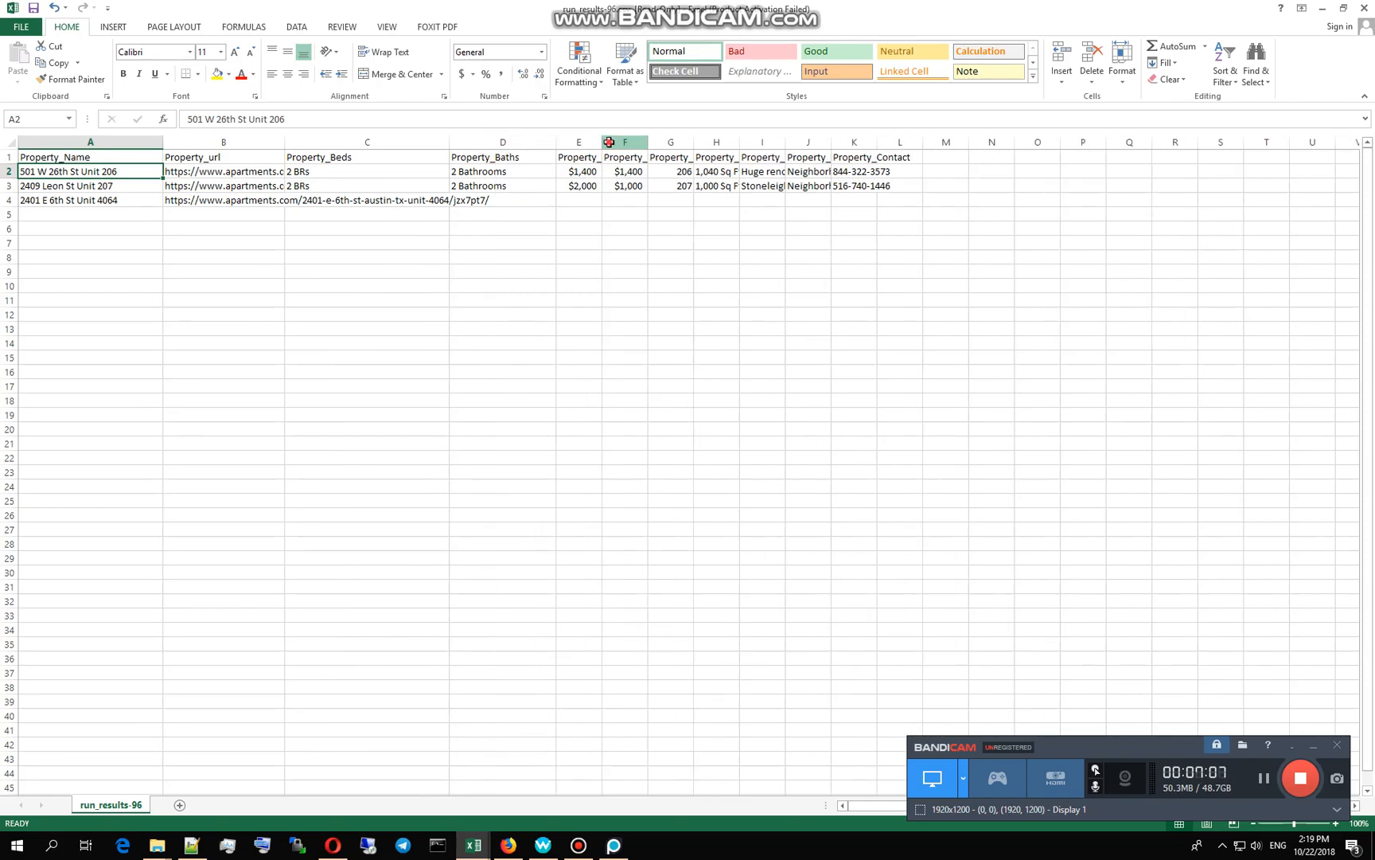
left_click(624, 144)
left_click(673, 145)
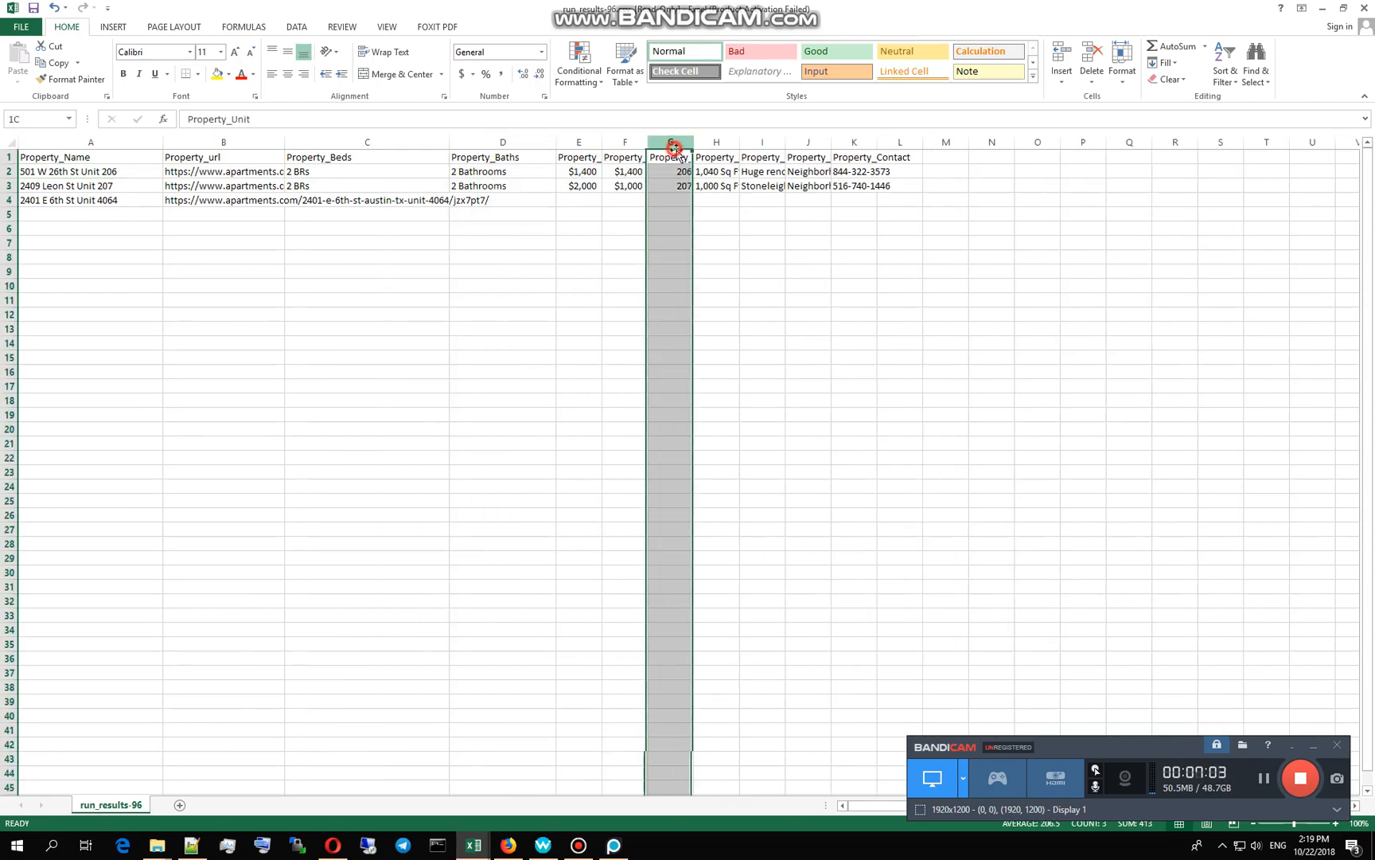
left_click(736, 159)
left_click(776, 143)
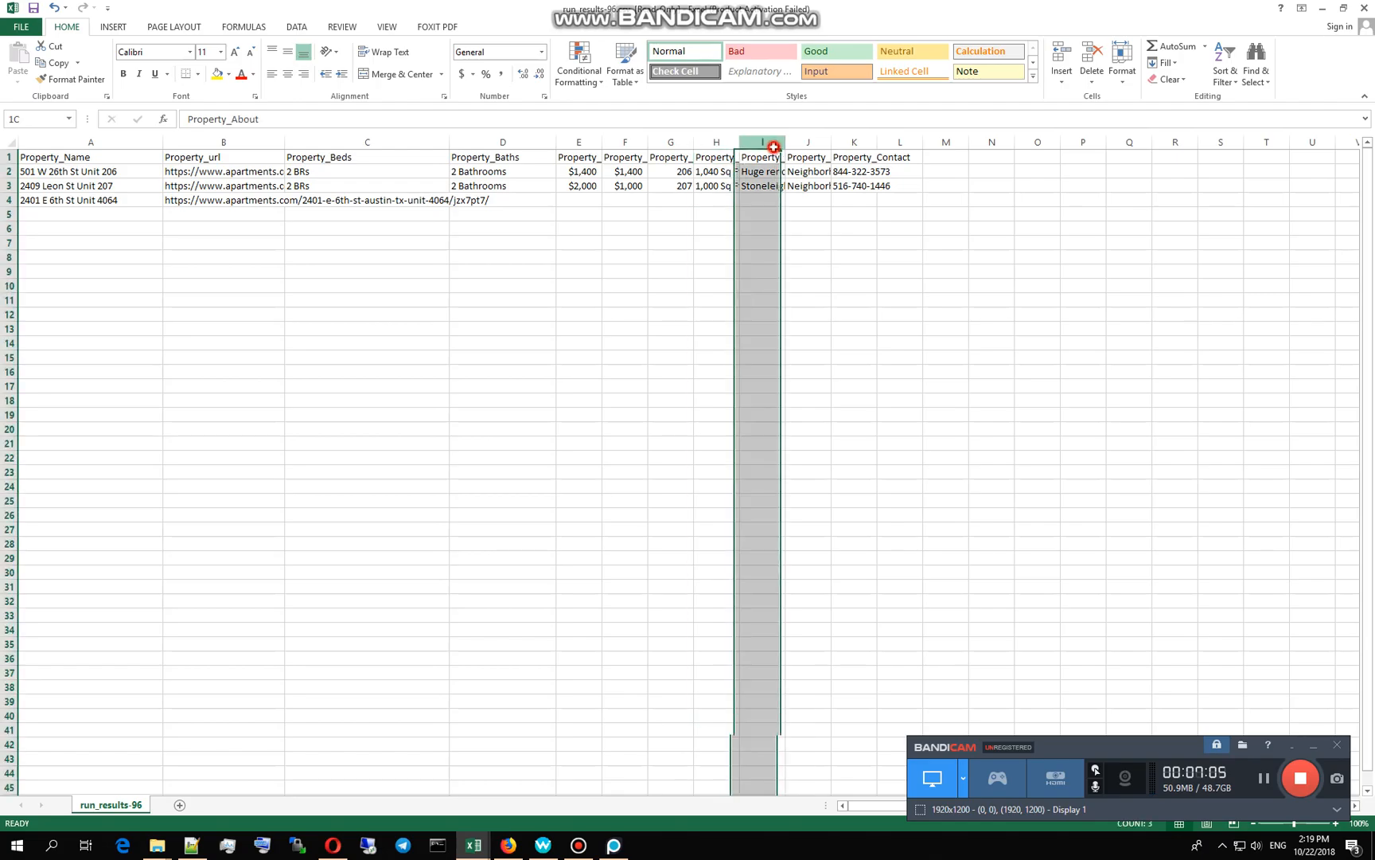
left_click(847, 144)
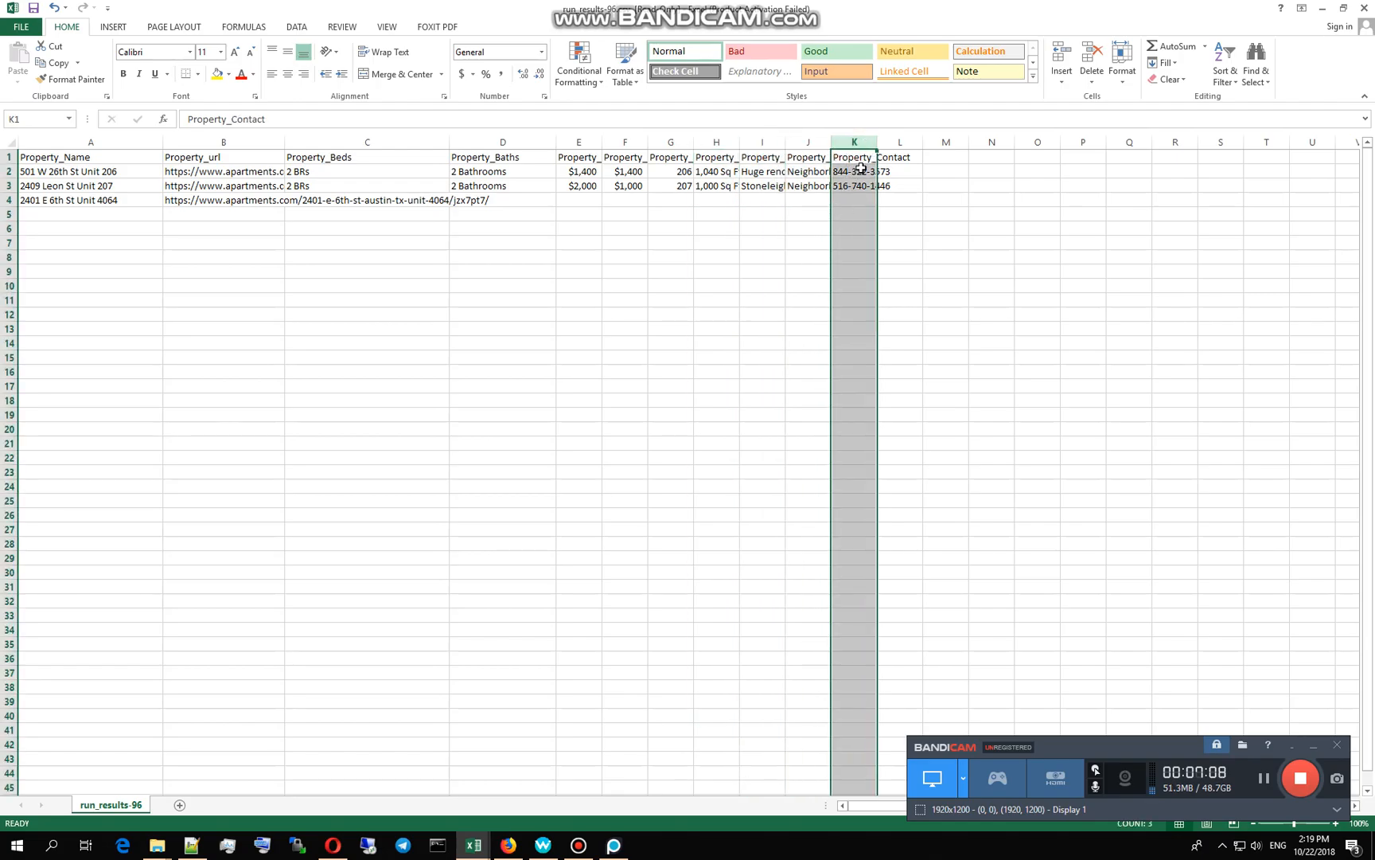
left_click_drag(881, 142, 955, 145)
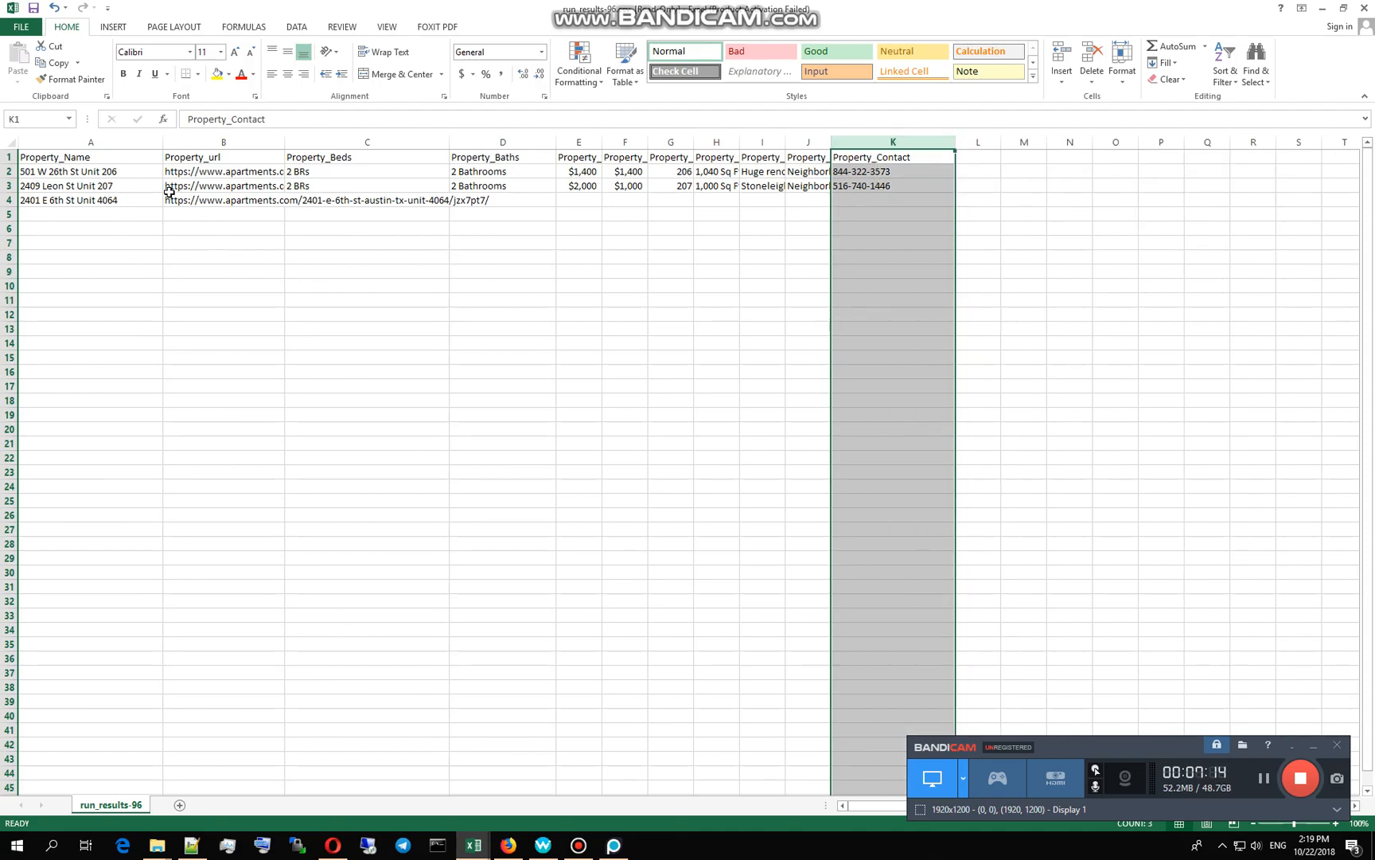
left_click(28, 175)
left_click(55, 196)
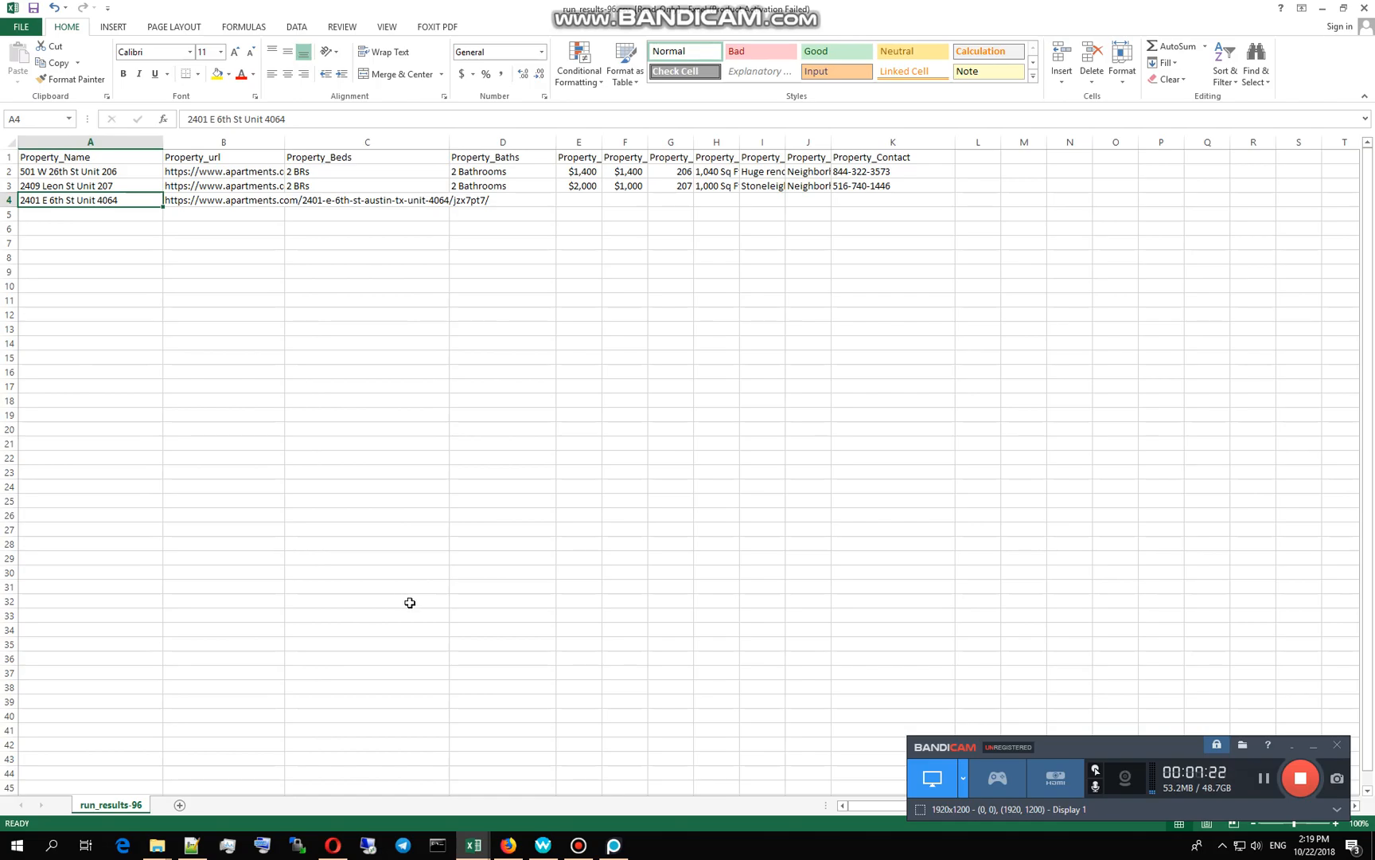
Step: Switch to the Austin Apartments 01 workbook and return to the top of the sheet
mouse_move(474, 845)
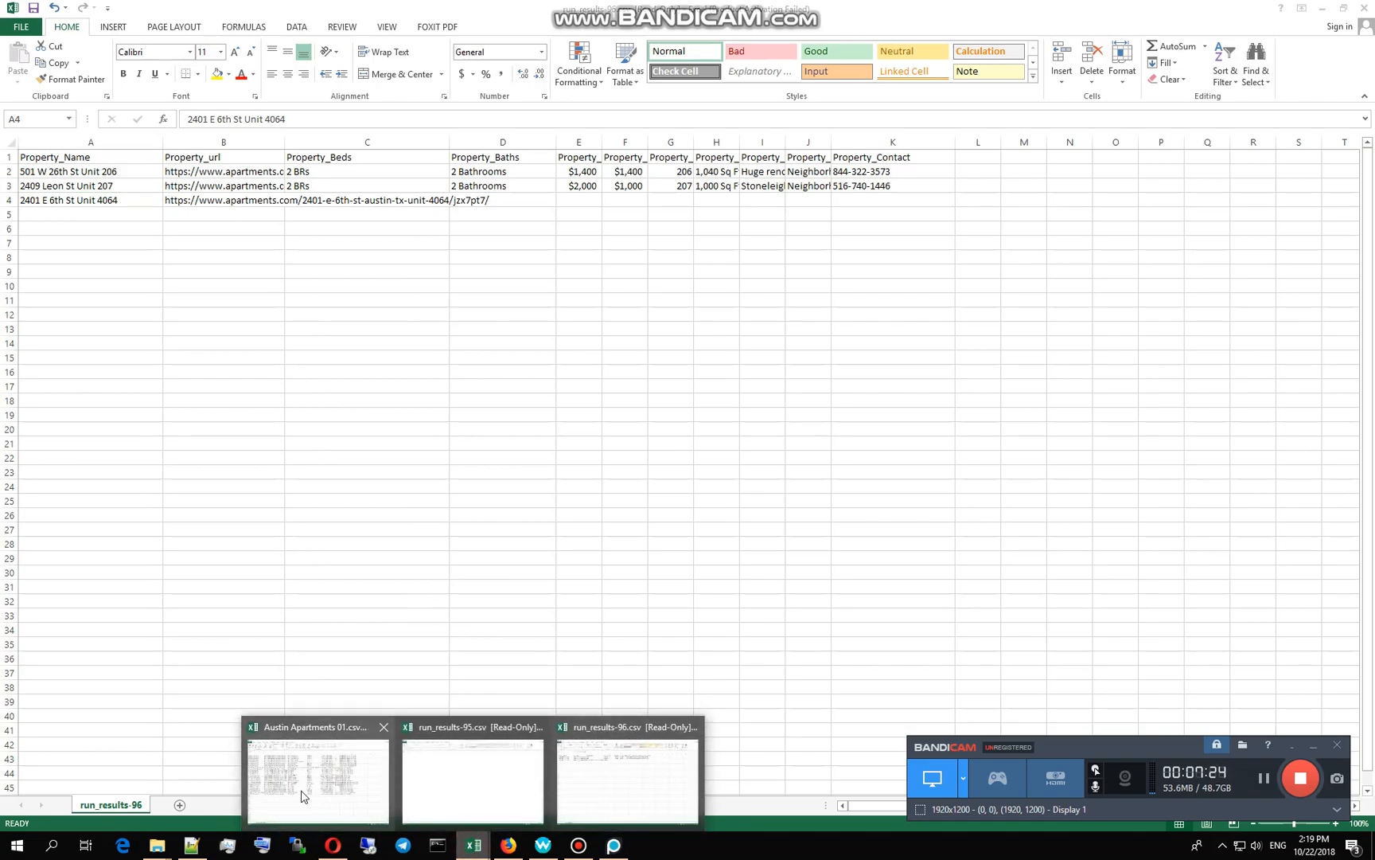
left_click(301, 789)
scroll(151, 617, "up", 20)
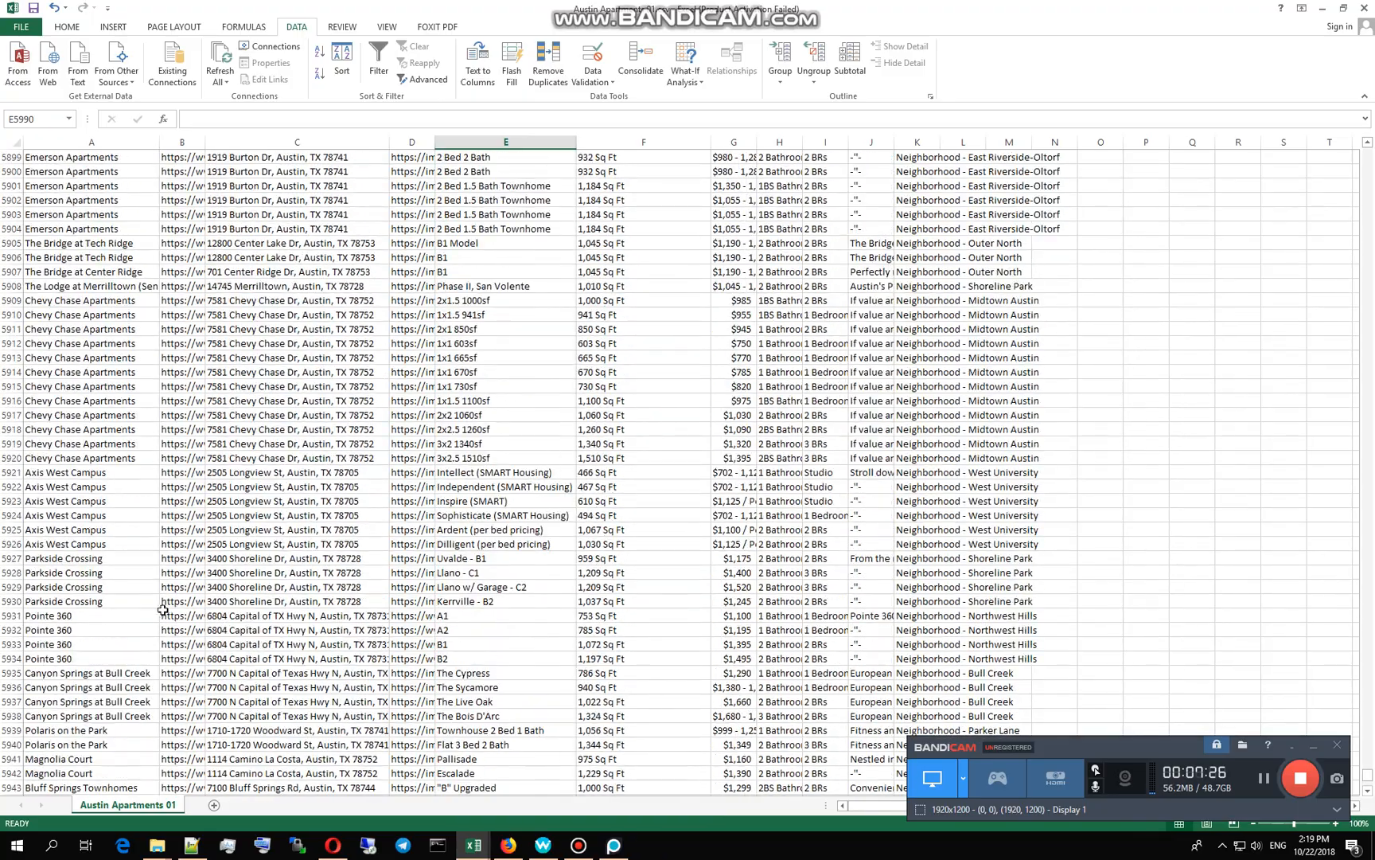
scroll(140, 621, "up", 20)
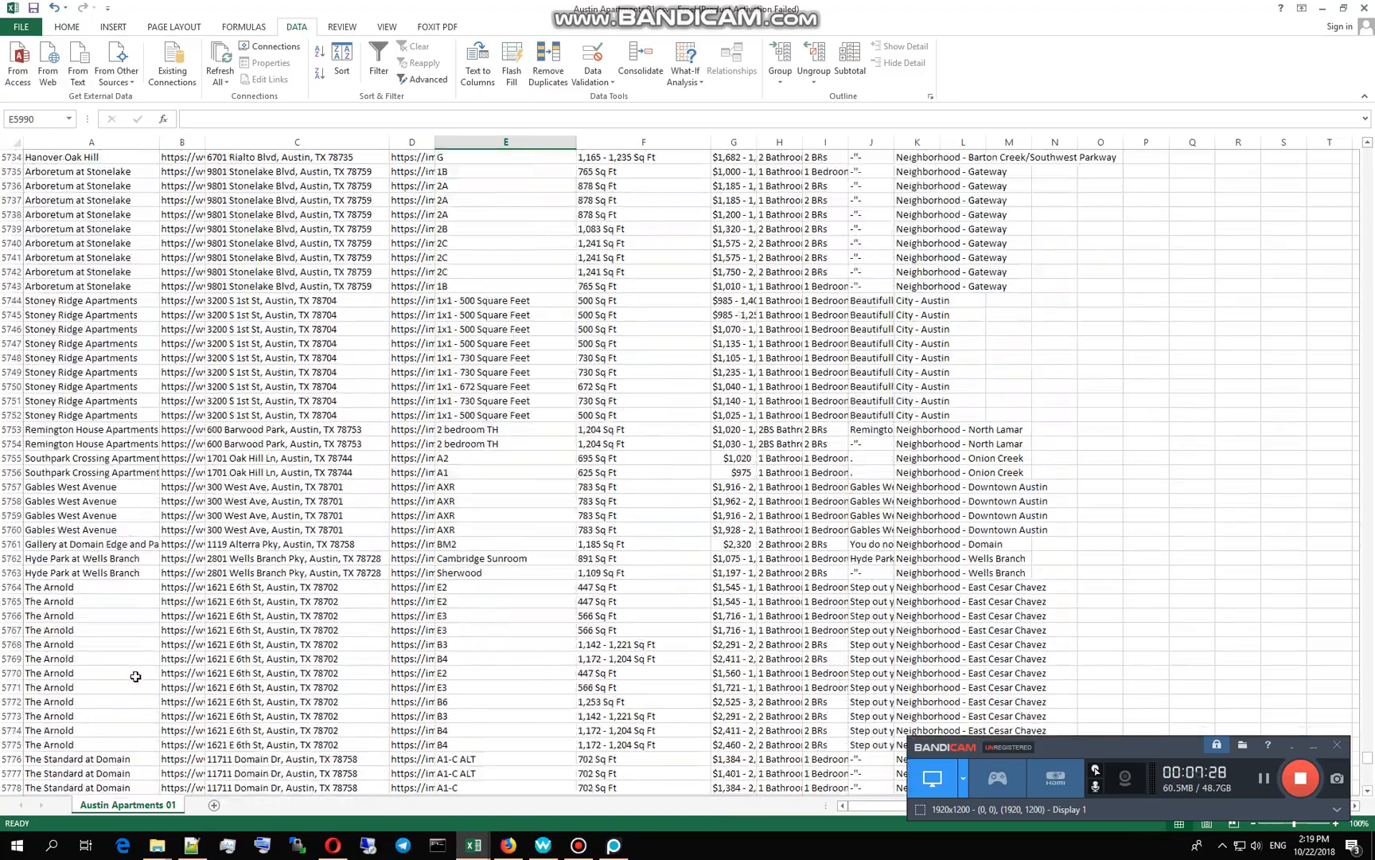
scroll(124, 643, "up", 20)
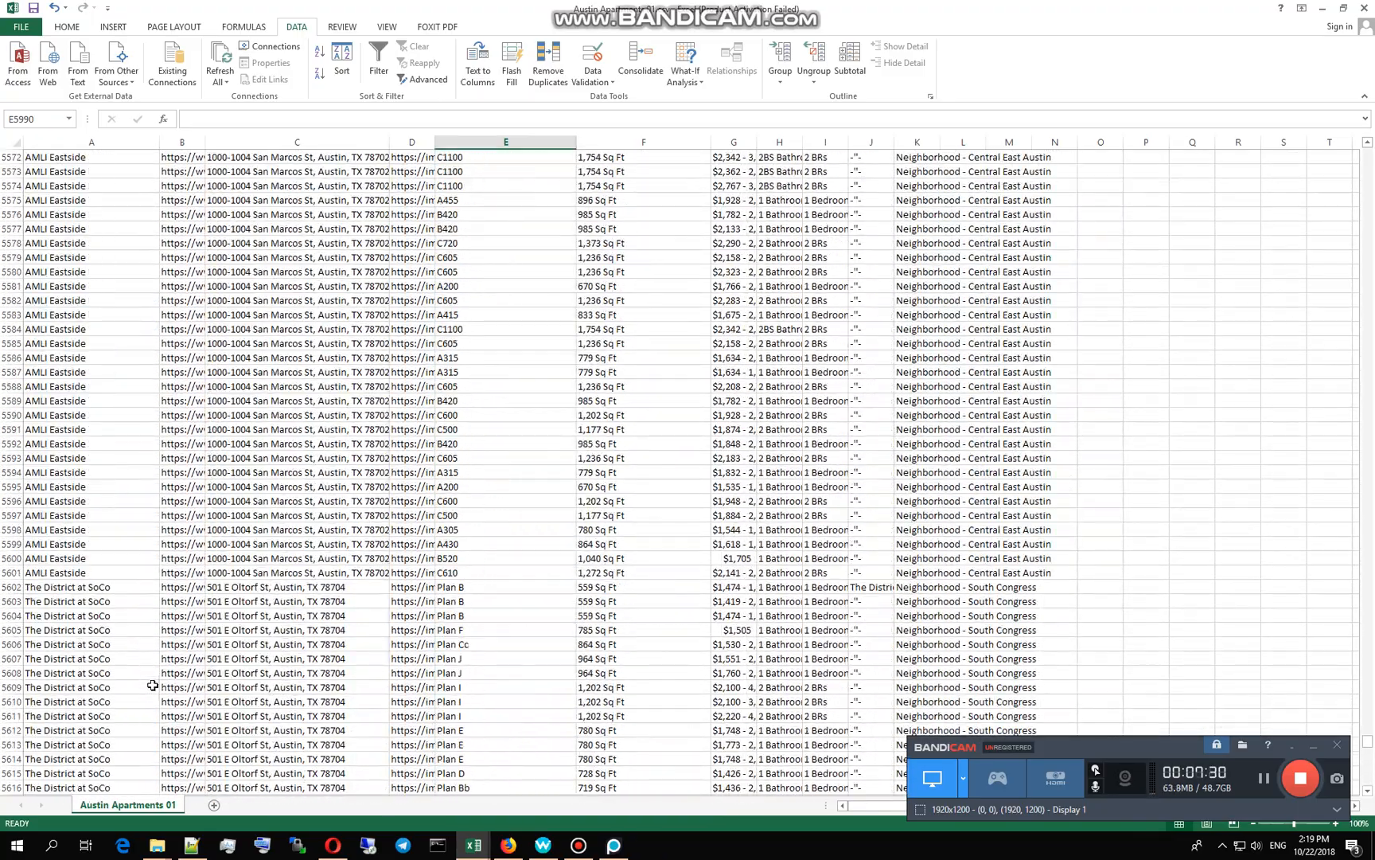
scroll(141, 662, "up", 20)
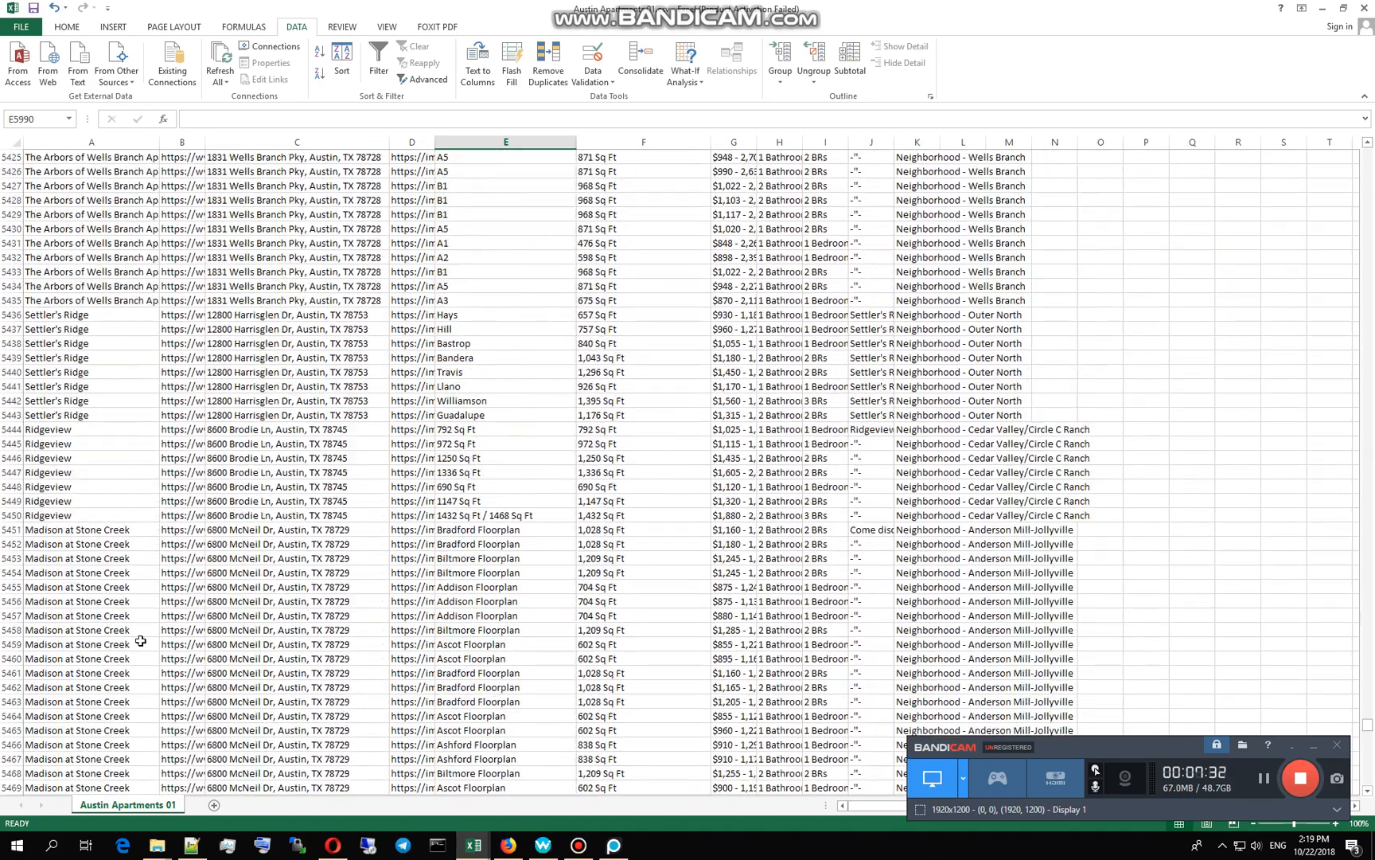
scroll(162, 629, "up", 20)
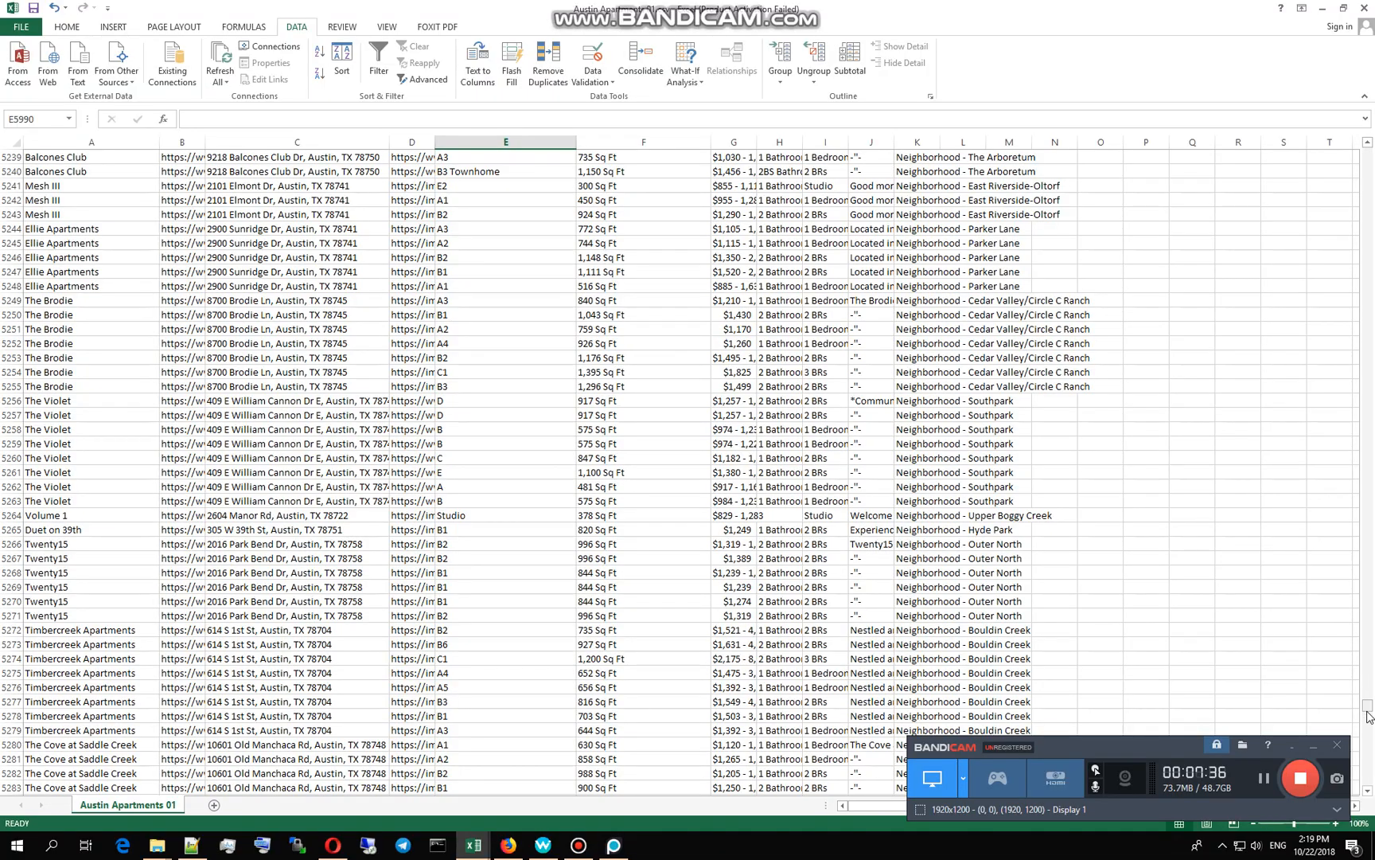
left_click_drag(1369, 714, 1369, 151)
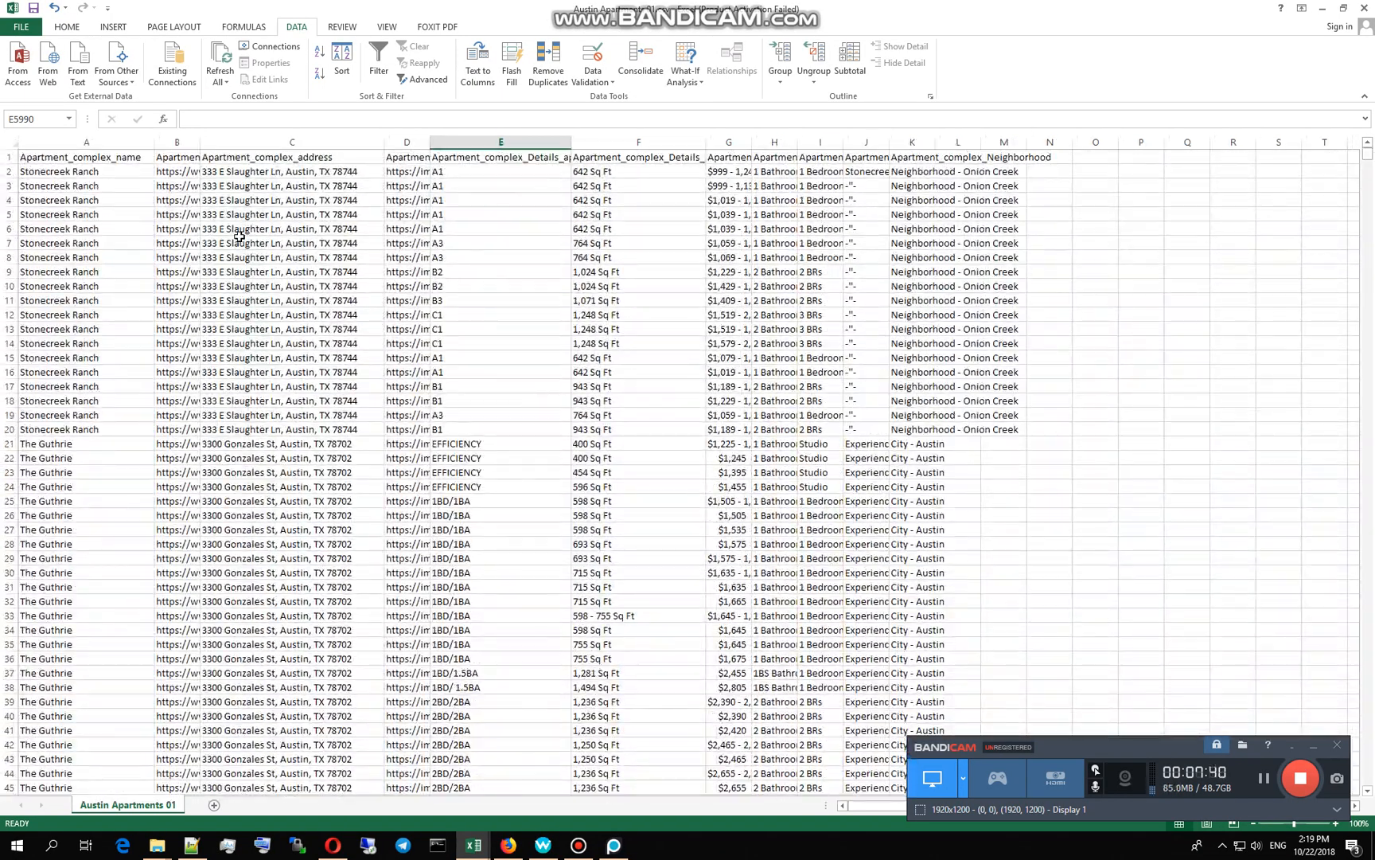
Step: Widen the Apartment_complex_management column to reveal the full image URLs
left_click_drag(203, 143, 467, 143)
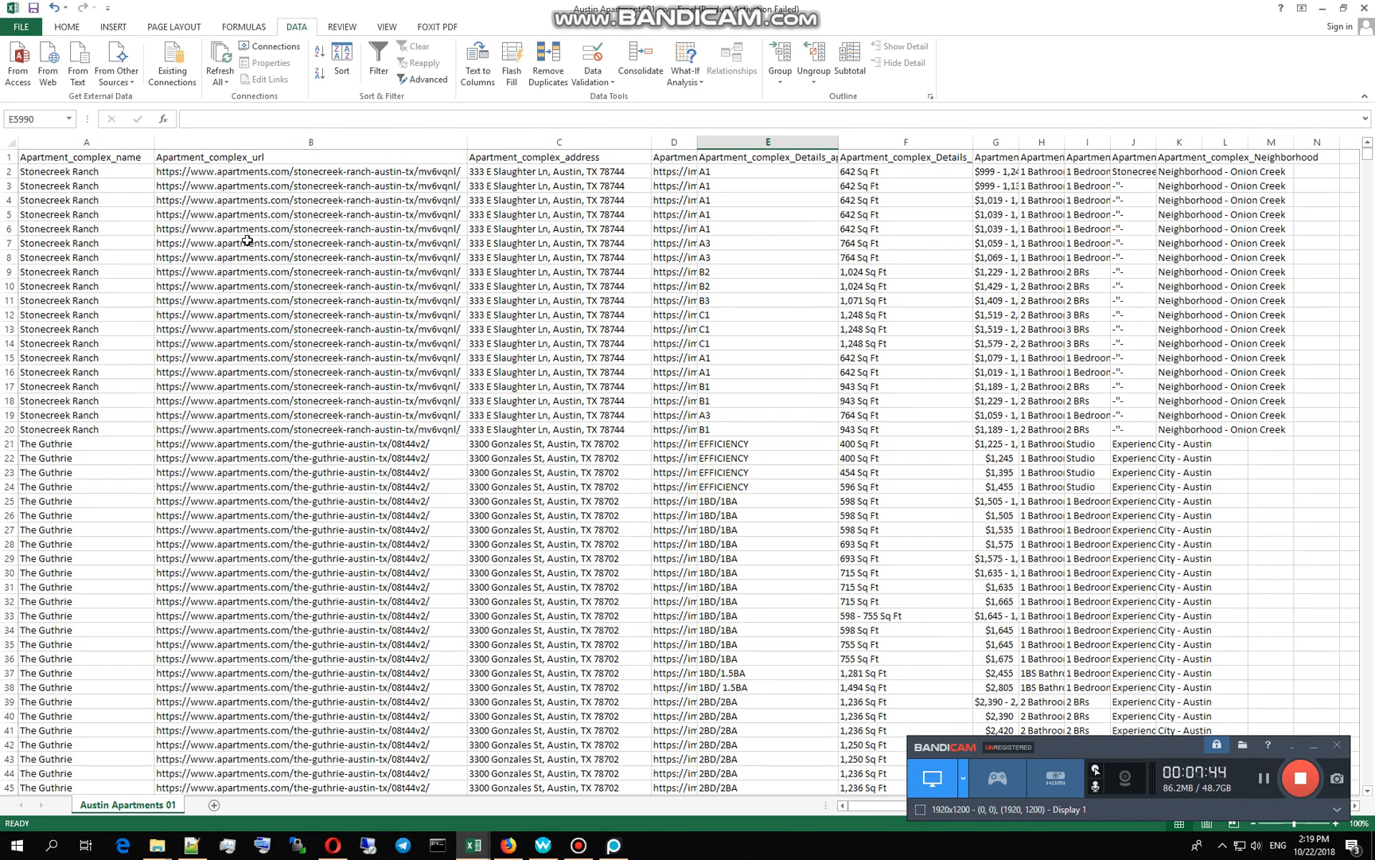
left_click_drag(468, 141, 260, 142)
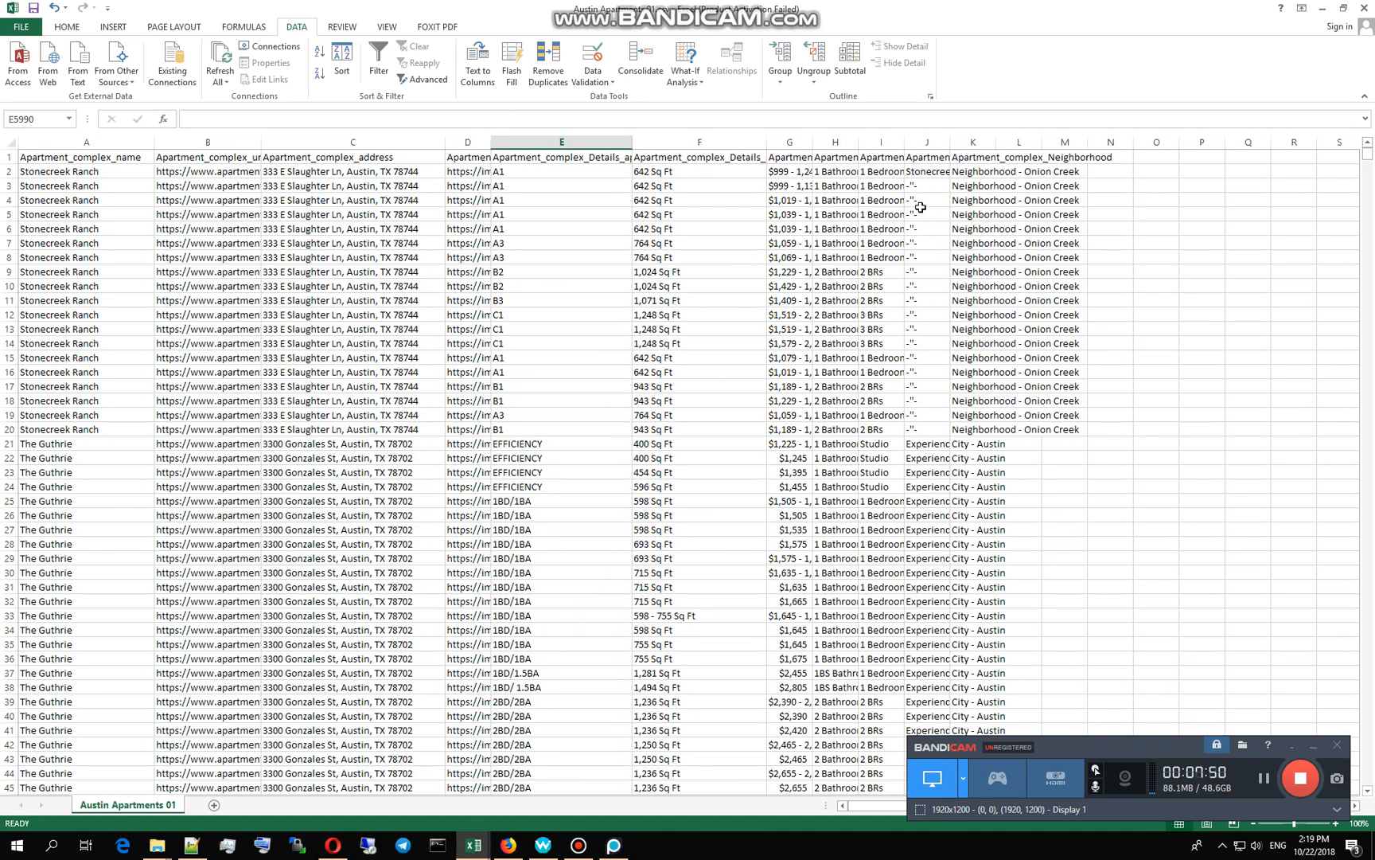
left_click_drag(491, 141, 748, 141)
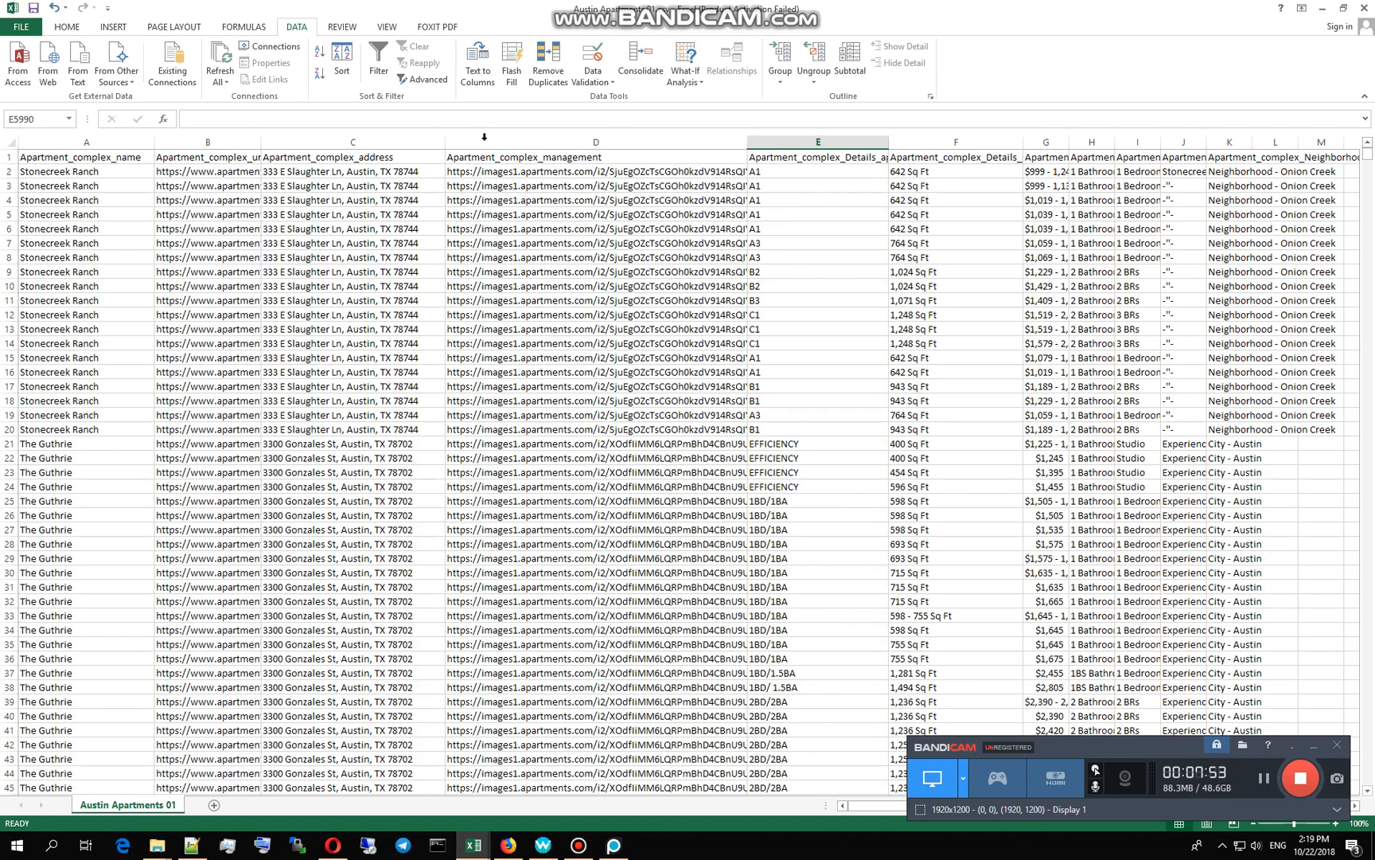
Step: Copy the Venterra logo URL from cell D2
left_click(510, 171)
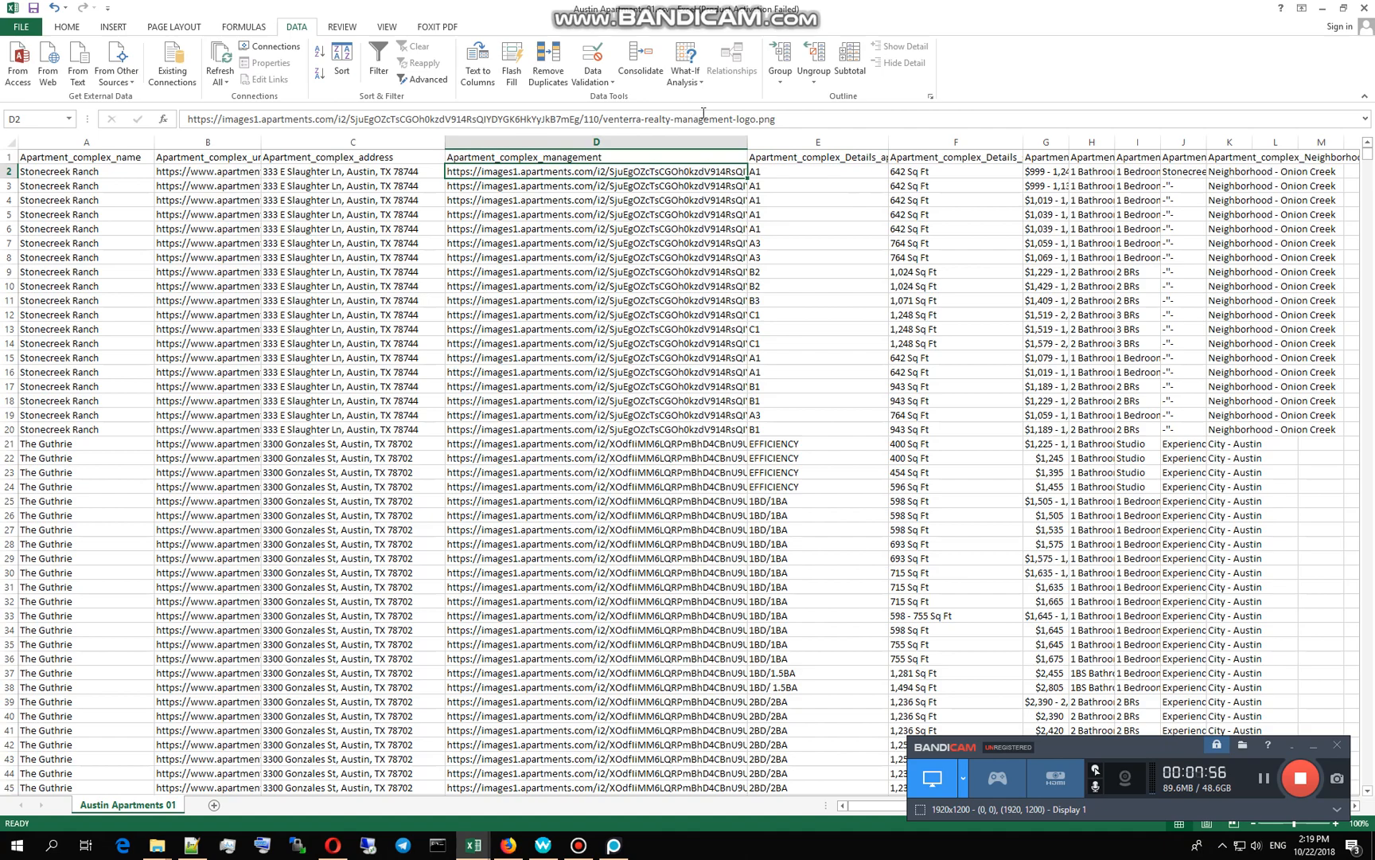
left_click(605, 118)
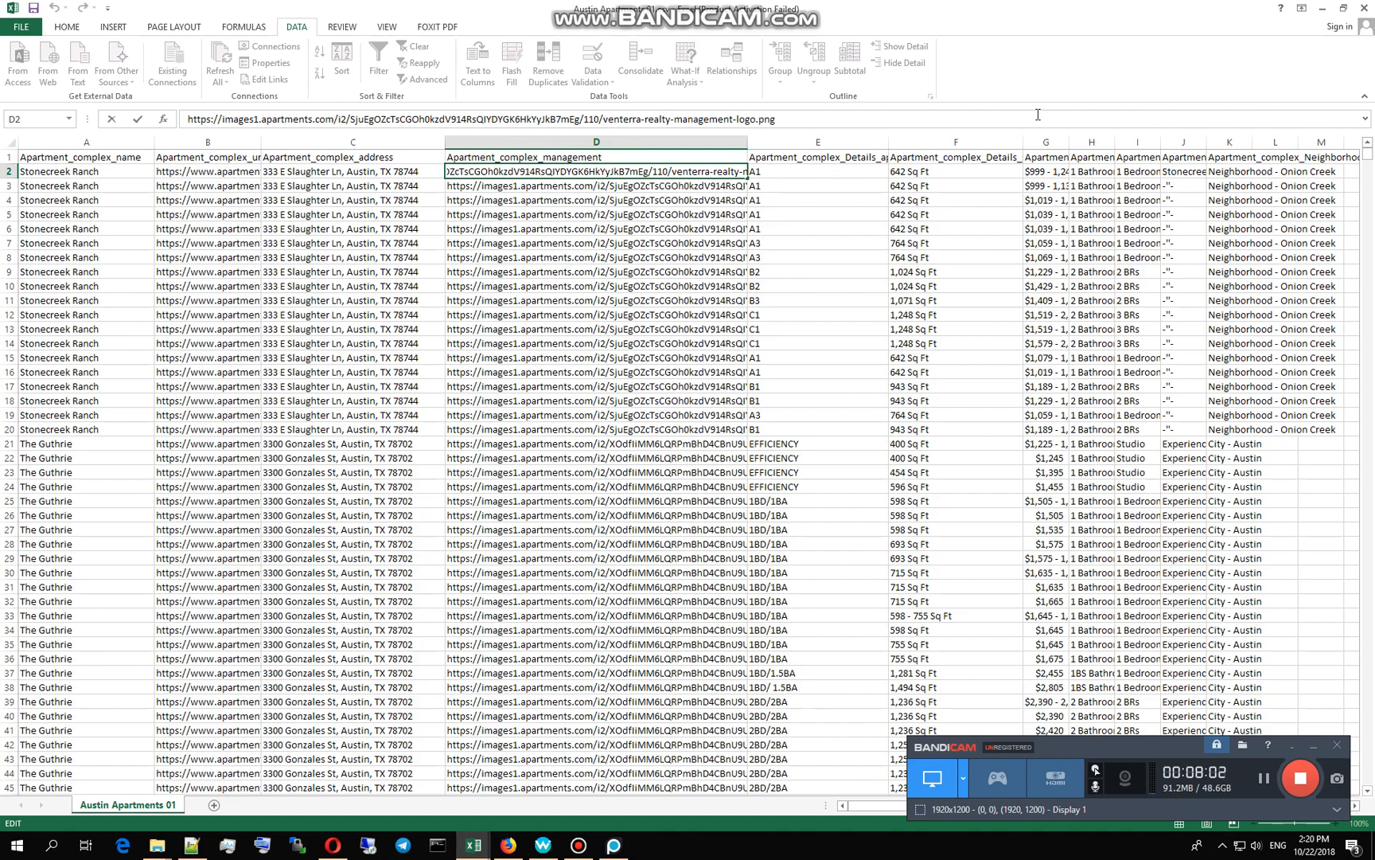
left_click_drag(778, 121, 186, 121)
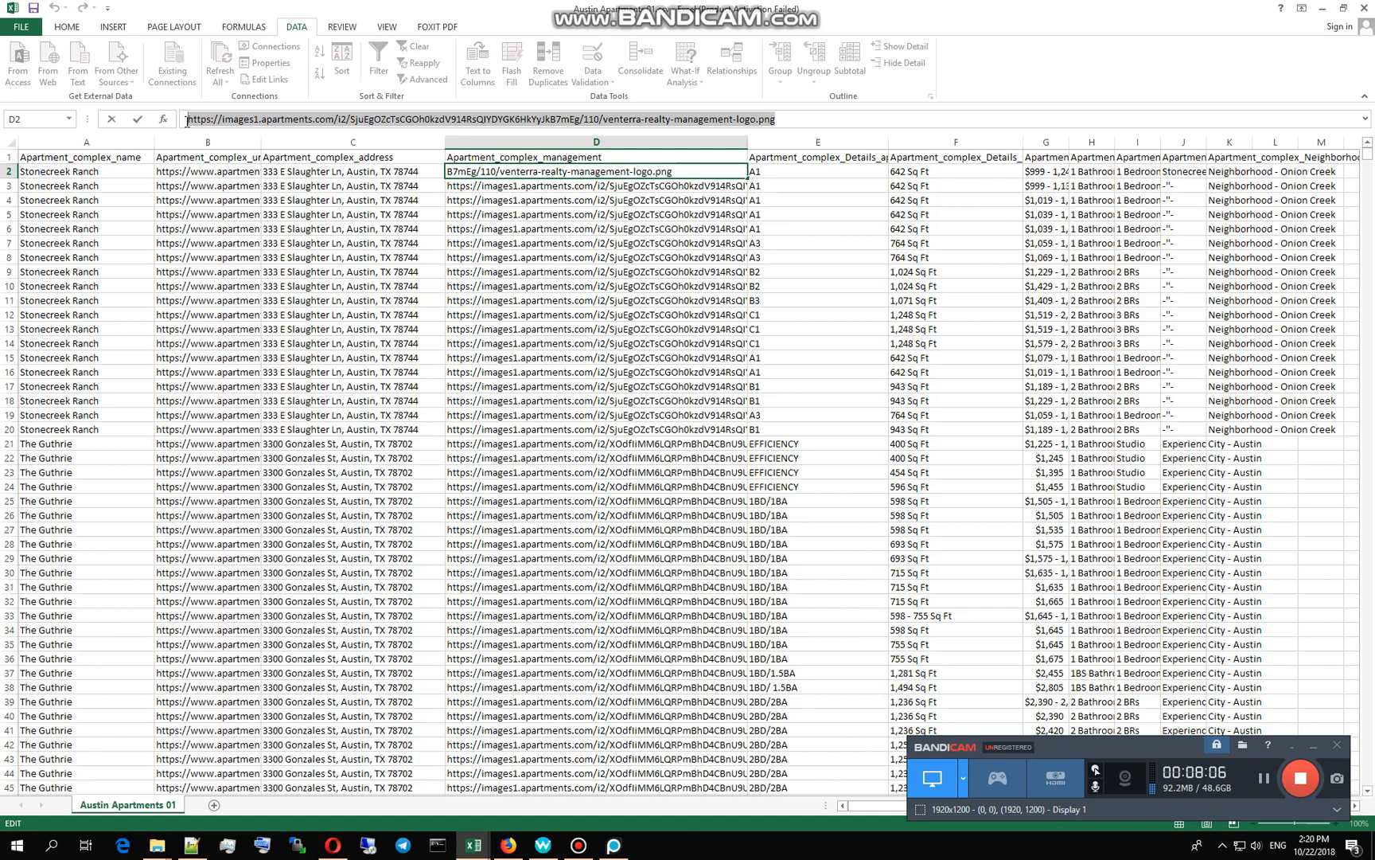
left_click(535, 199)
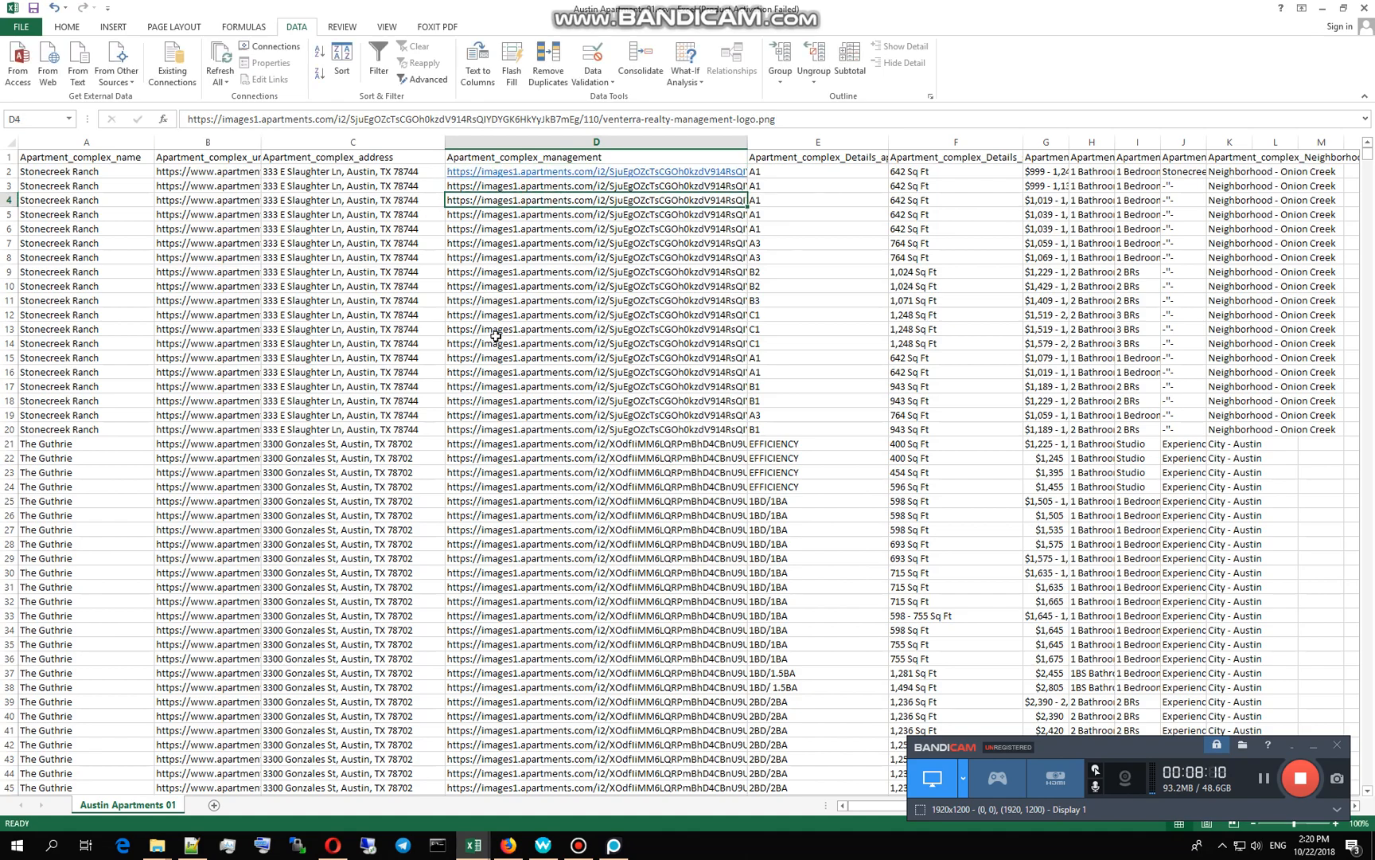
Step: Replace all occurrences of the logo URL with 'Venterra', making 24 replacements
key("ctrl+f")
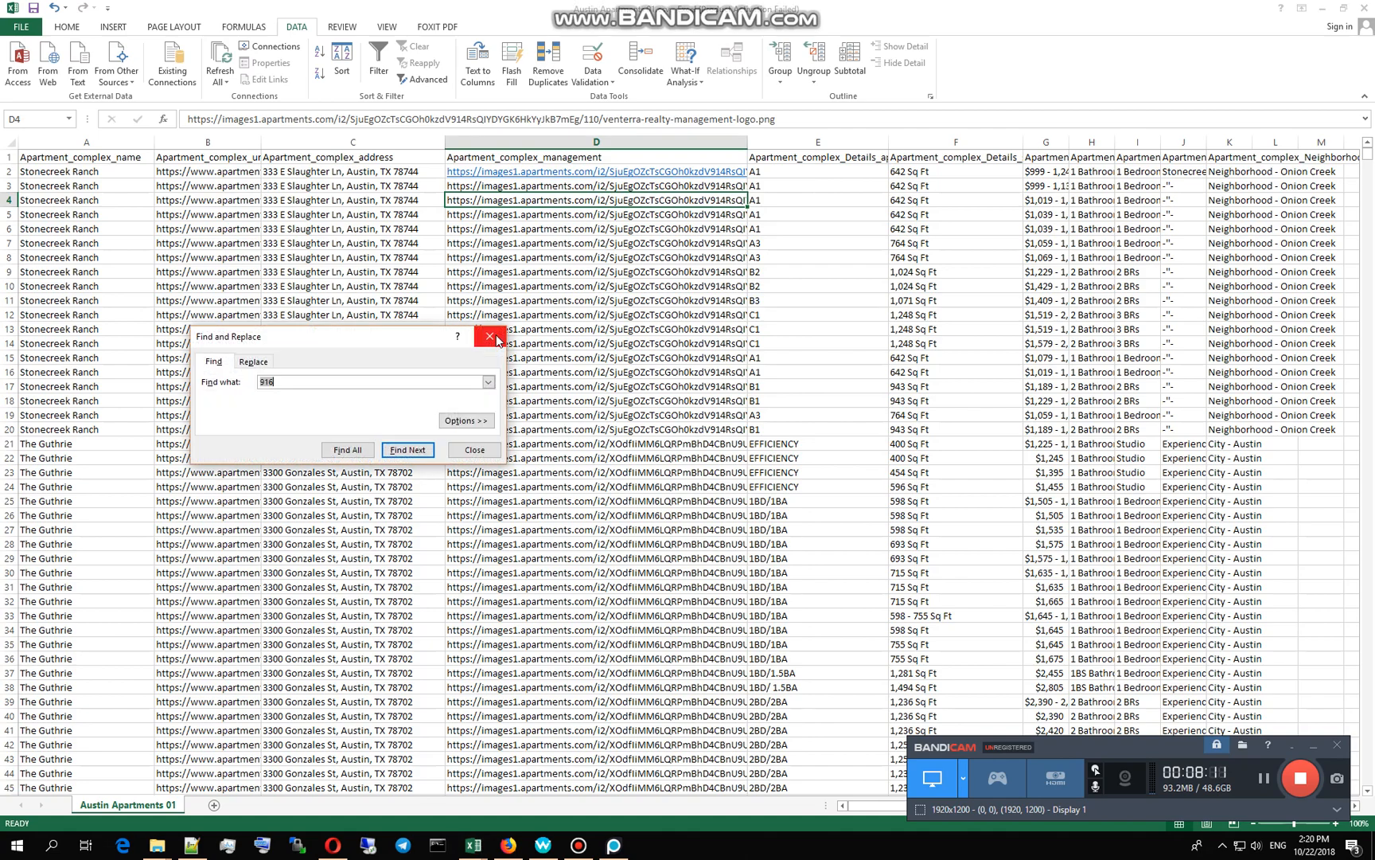
left_click(261, 363)
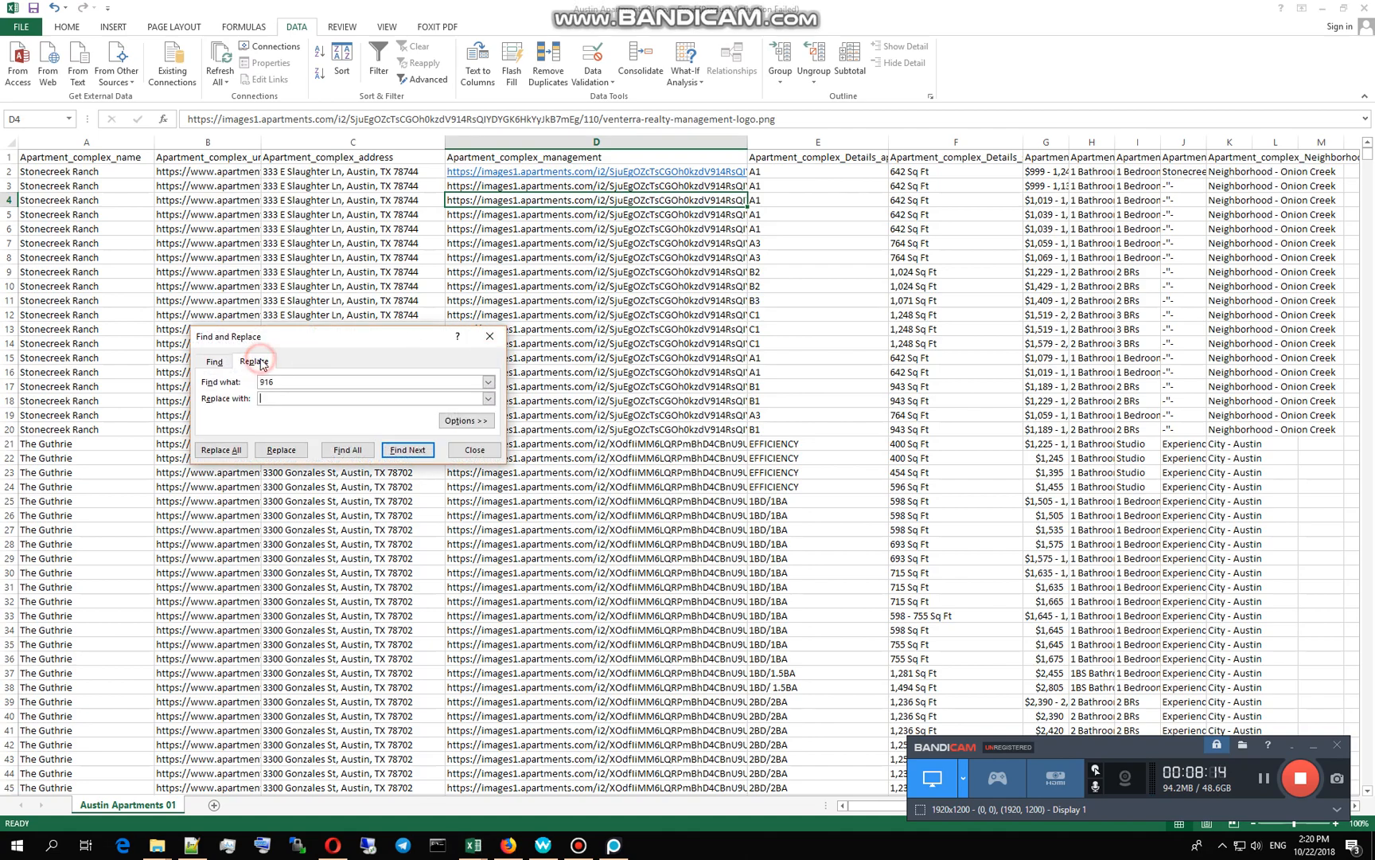
double_click(316, 382)
key("ctrl+v")
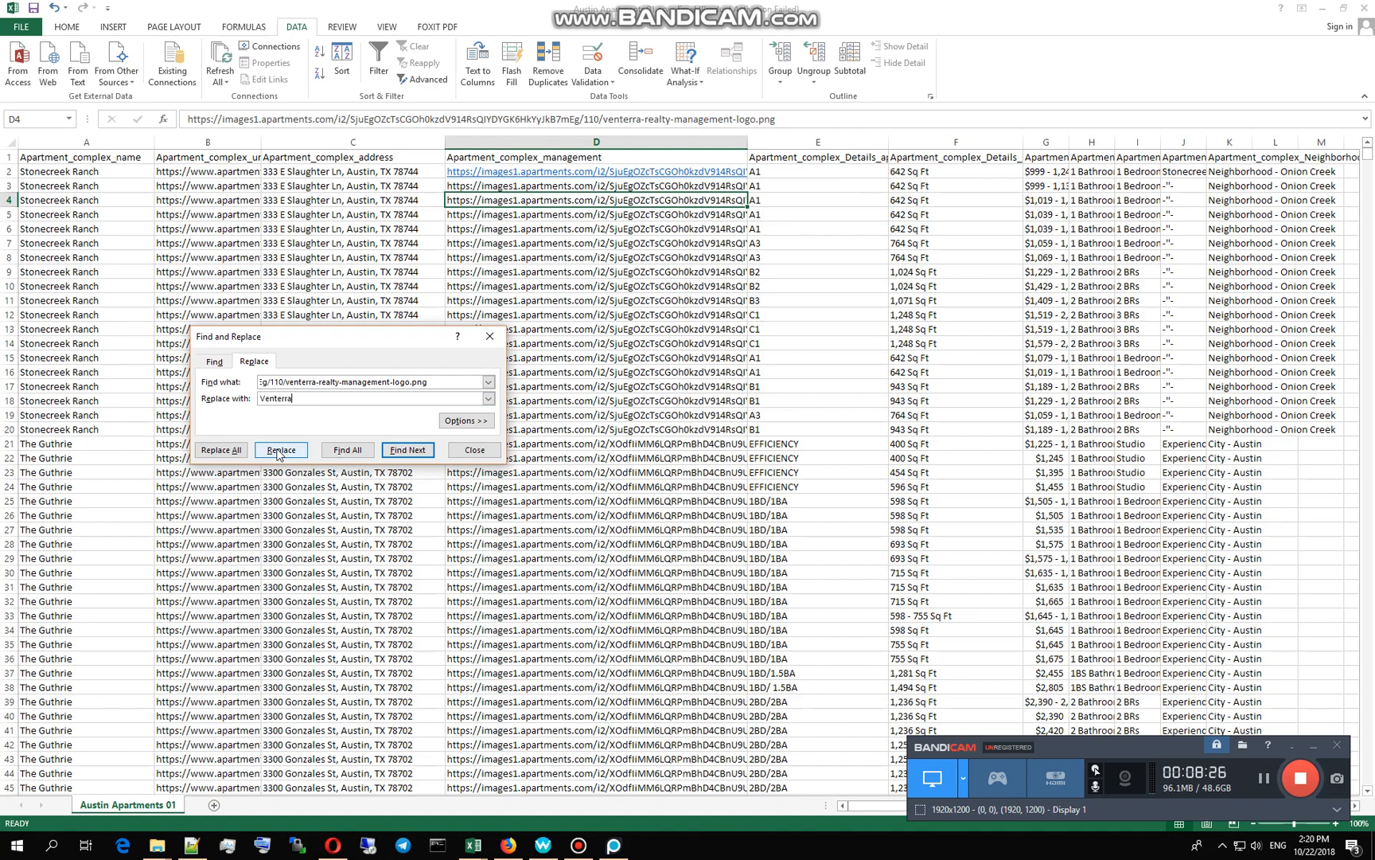
left_click(209, 448)
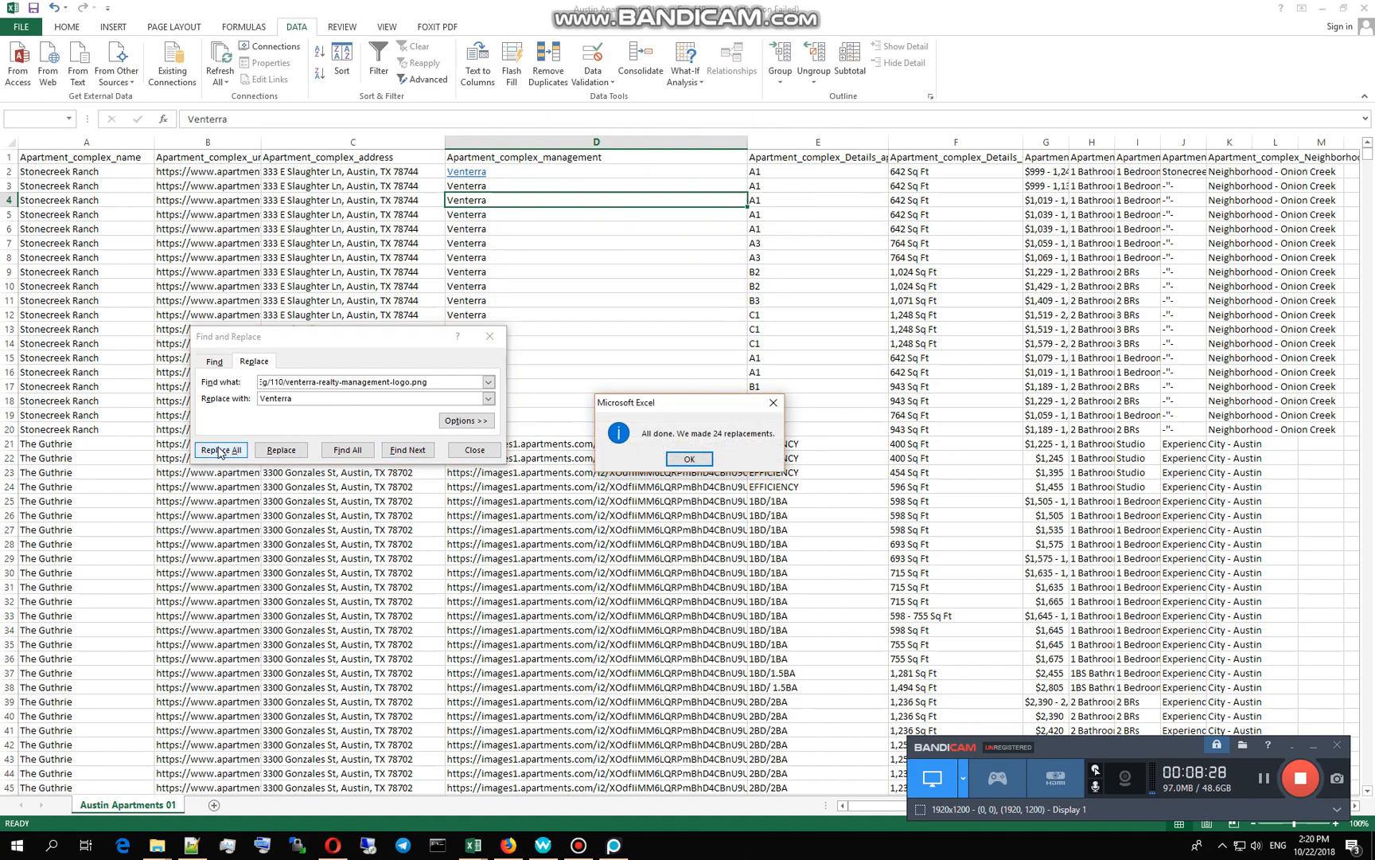
left_click(690, 458)
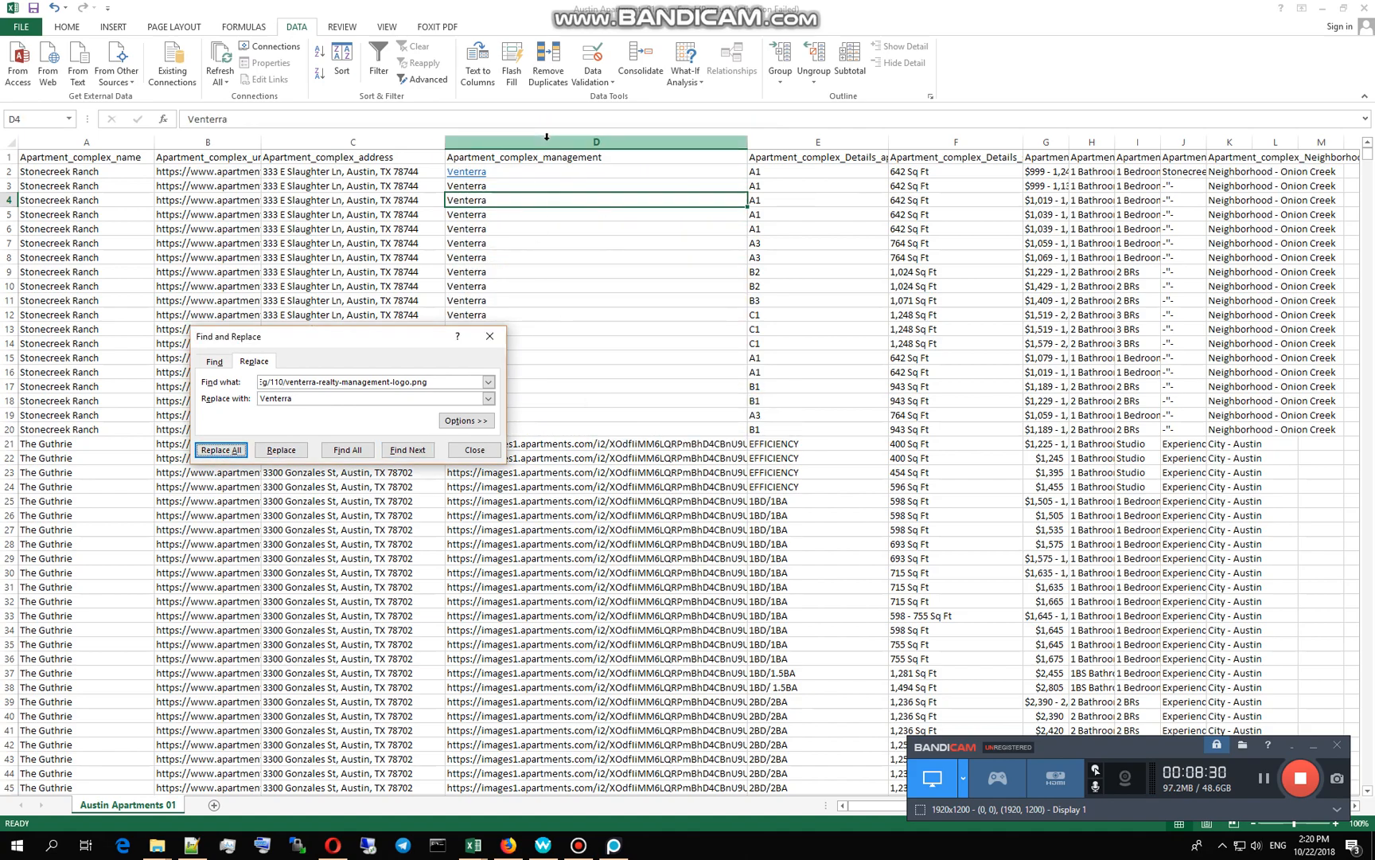
left_click(515, 317)
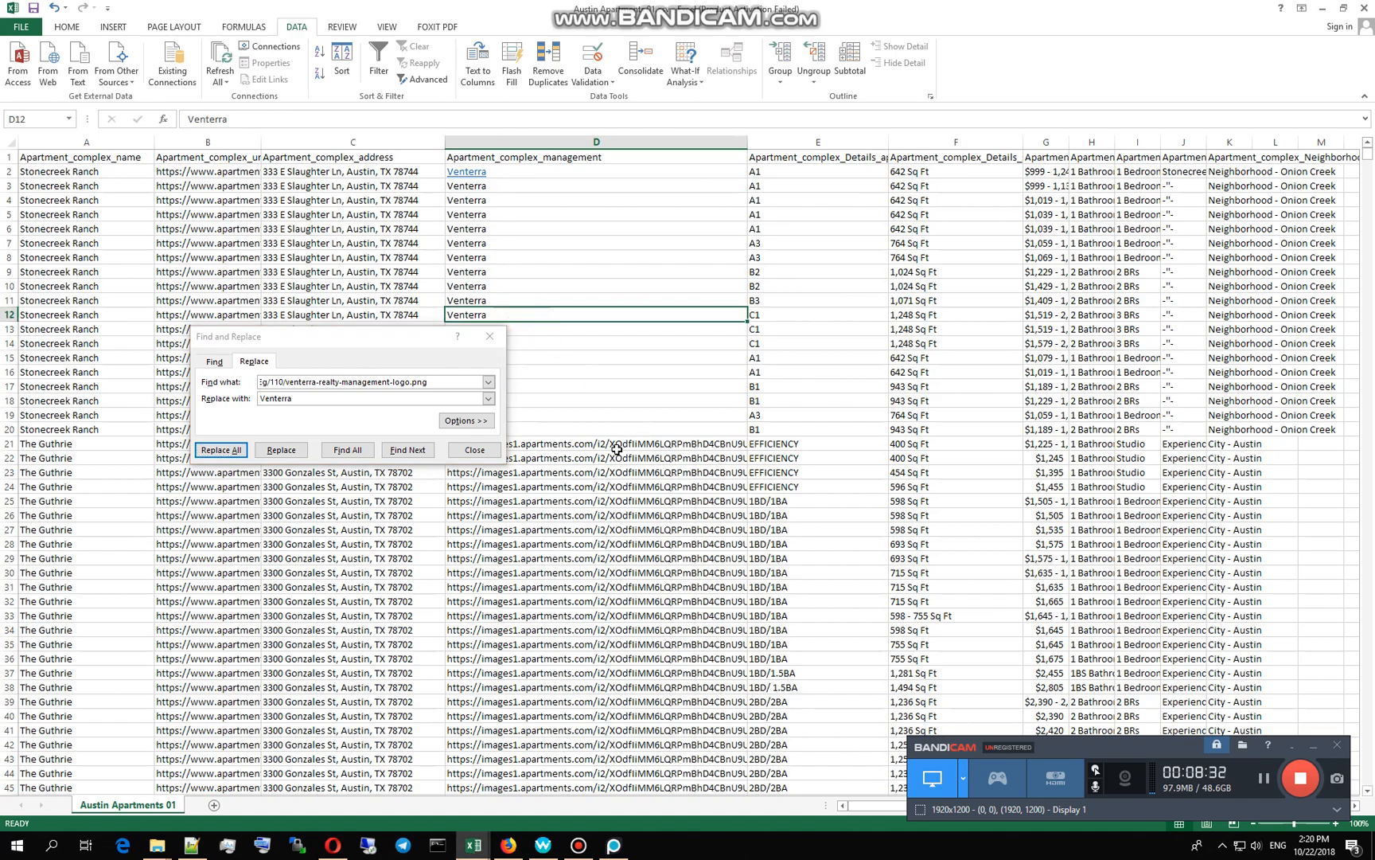